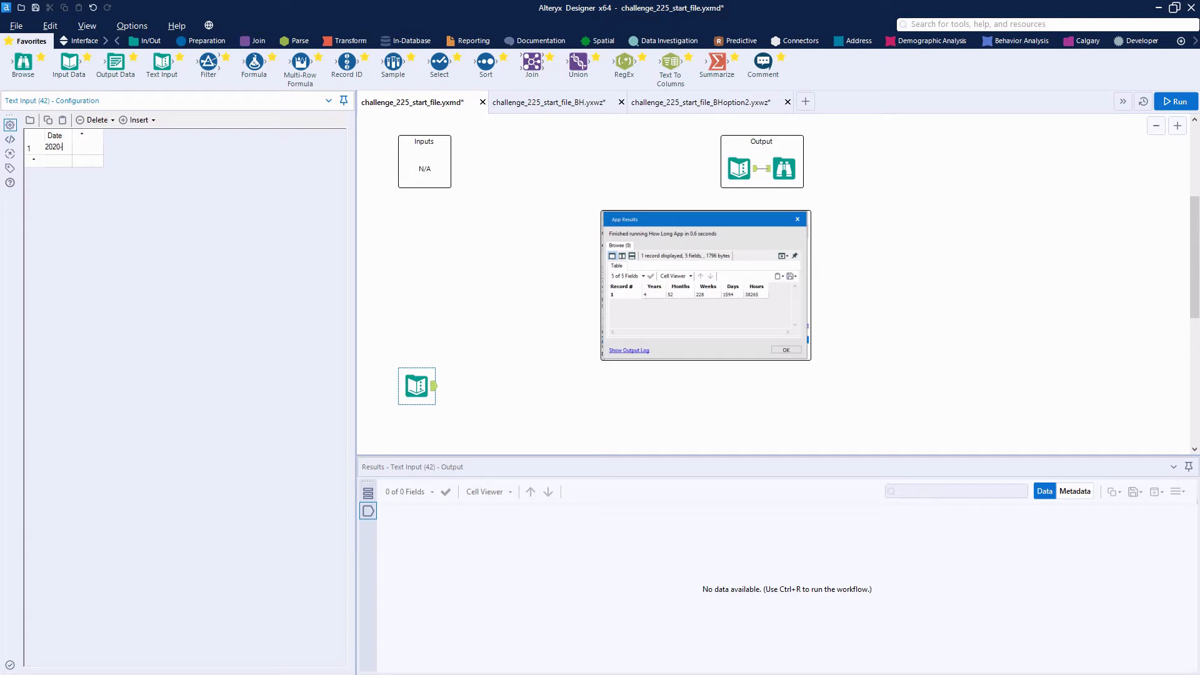
Complete the Text Input's Date value as 2020-07-20 and move the tool slightly lower on the canvas
type("7-20")
left_click(480, 337)
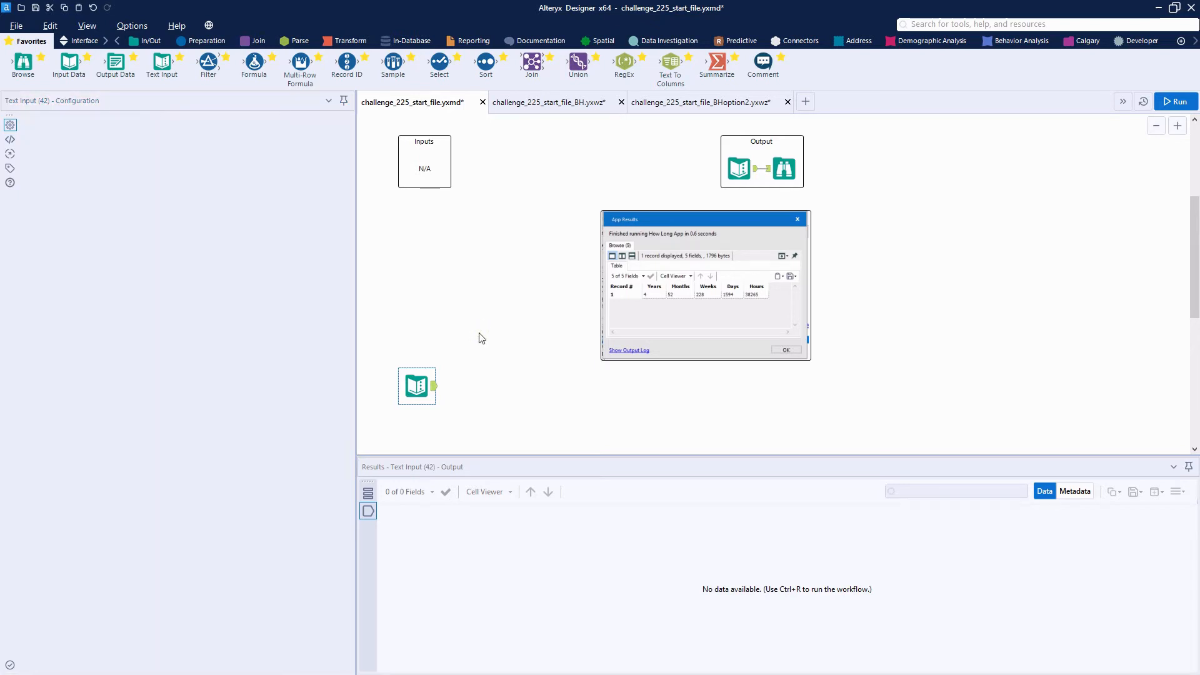
left_click_drag(415, 385, 420, 405)
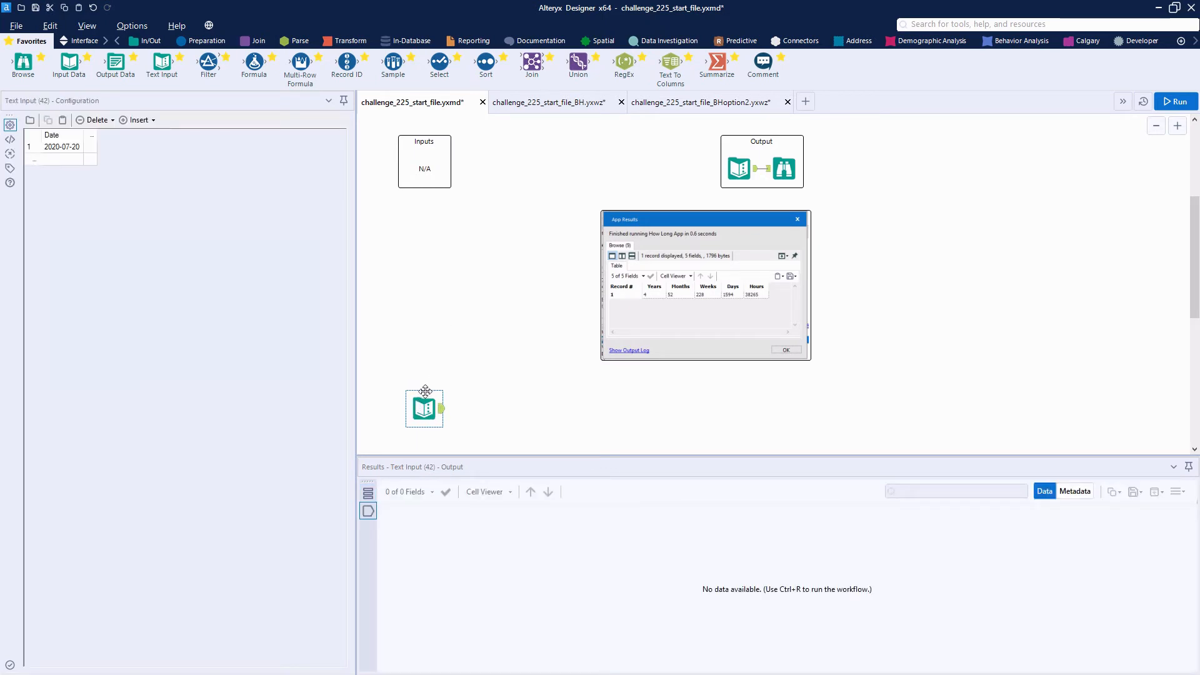
Add a Date interface tool above the Text Input with the prompt "Select your date for the calculation"
left_click(83, 40)
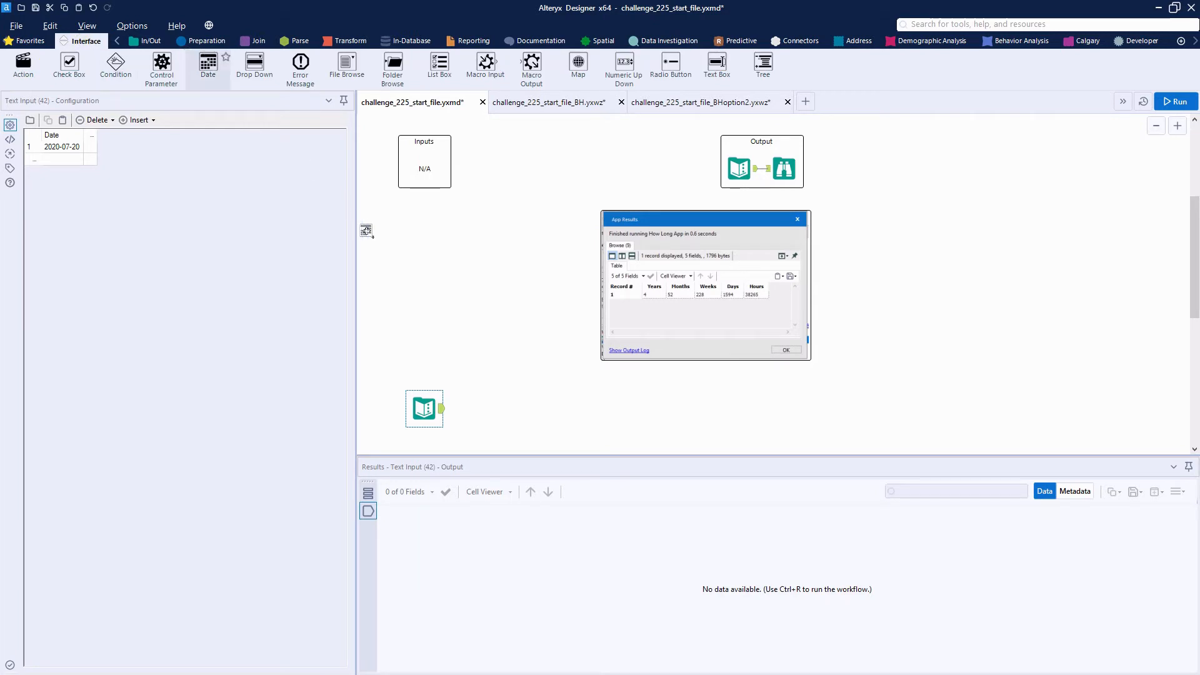
left_click_drag(211, 59, 403, 252)
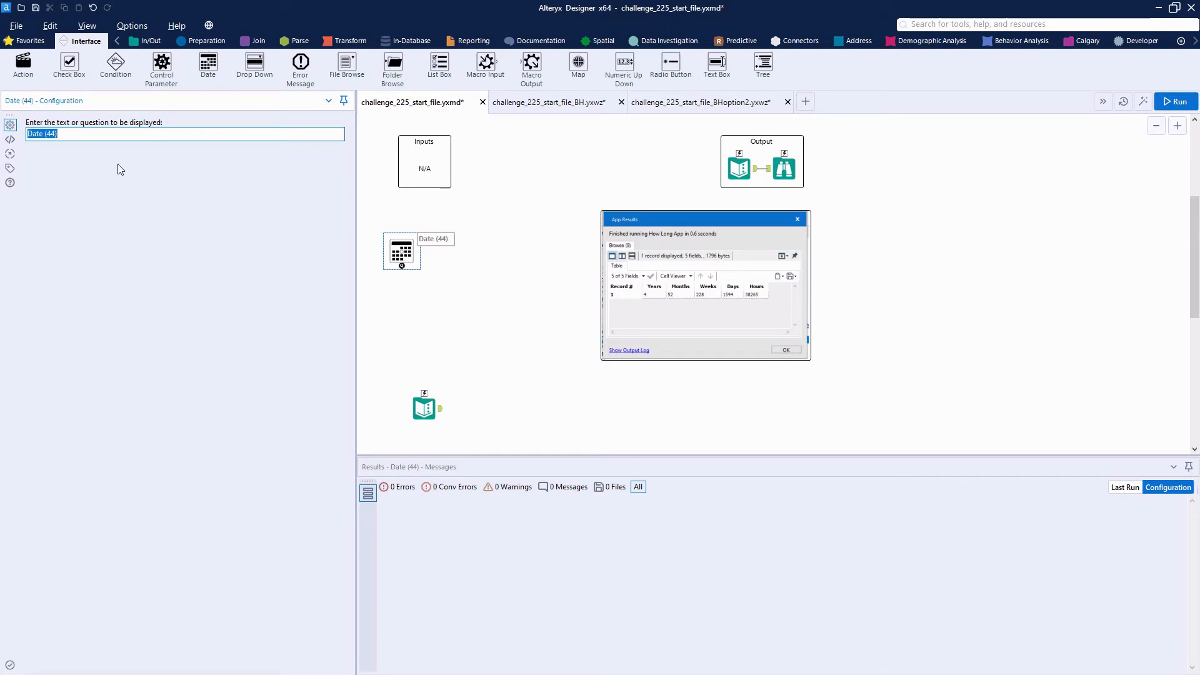
type("Select your date for the calculation")
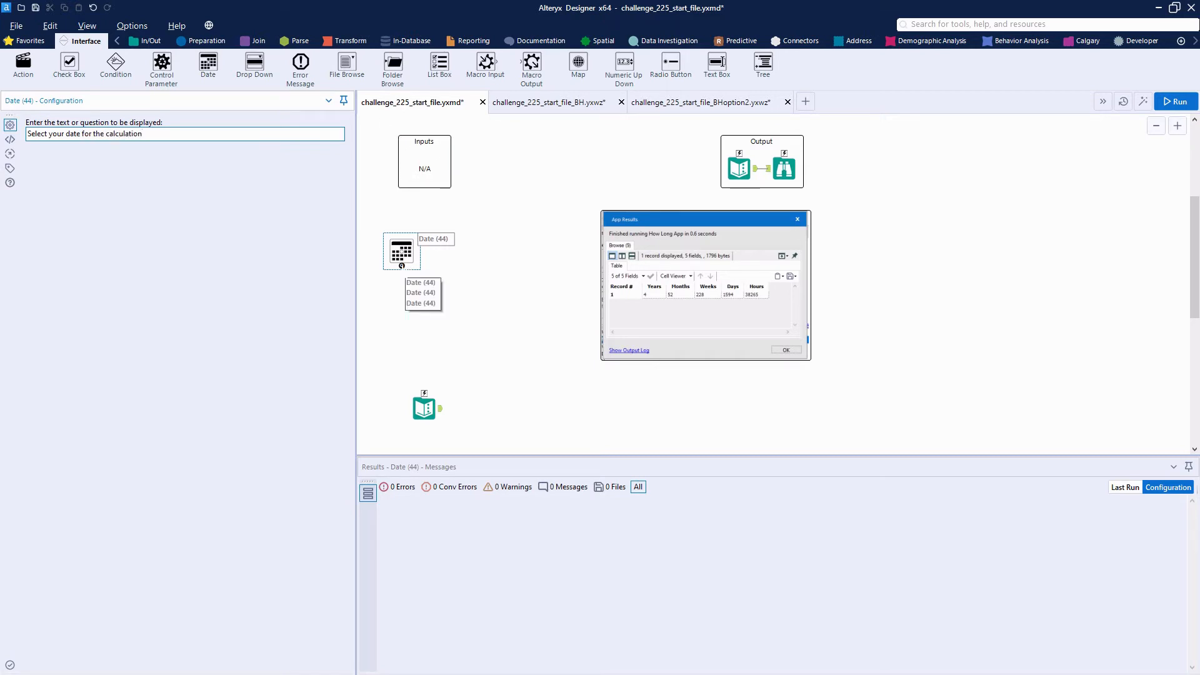
Connect the Date interface tool to the Text Input so it updates the cell, and shift the Text Input lower
left_click_drag(402, 266, 425, 392)
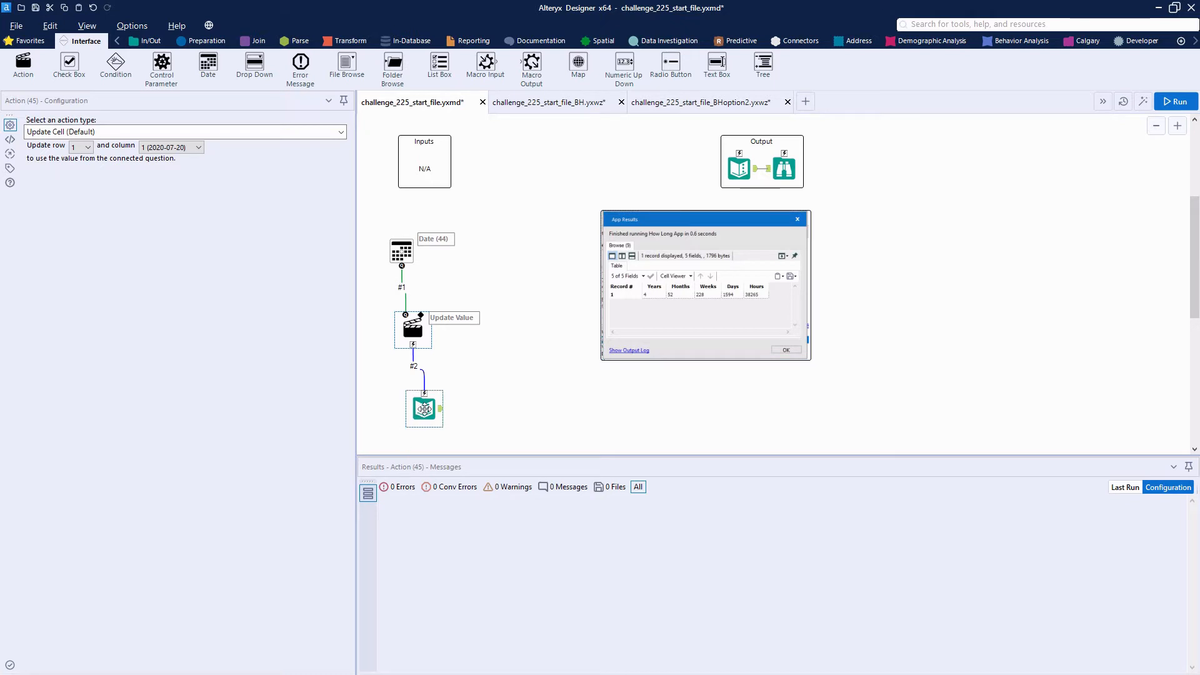
left_click_drag(423, 413, 423, 436)
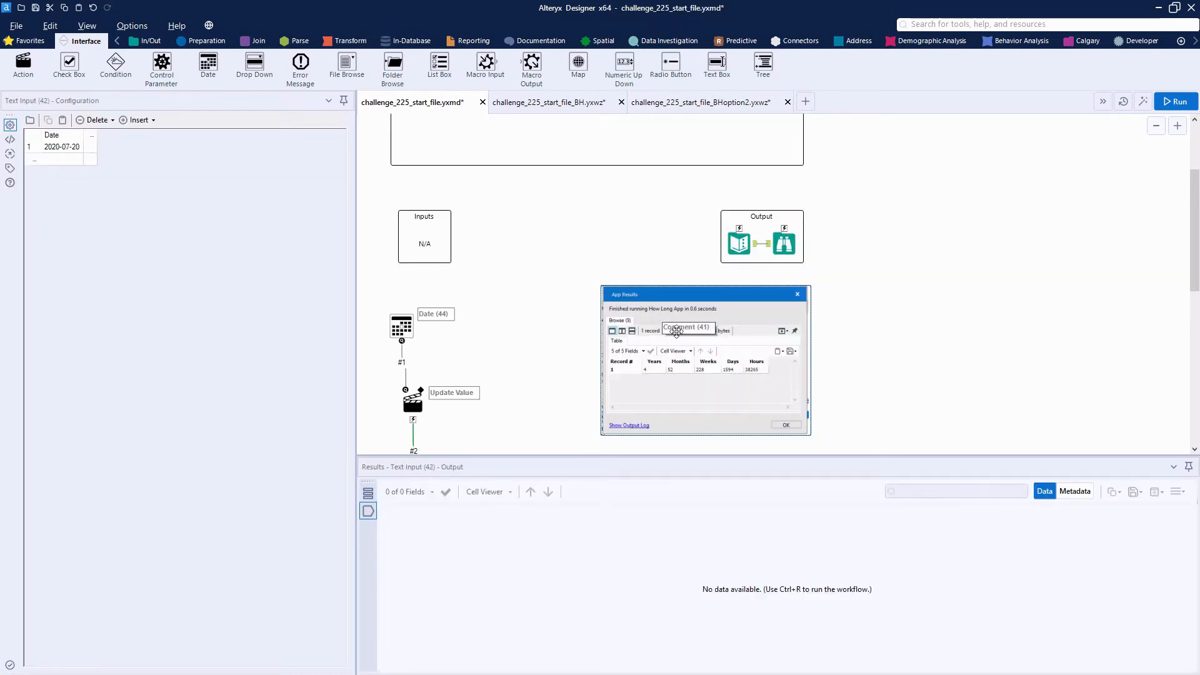
Add a Formula tool connected to the Text Input's output
scroll(570, 340, "down", 1)
scroll(557, 339, "down", 1)
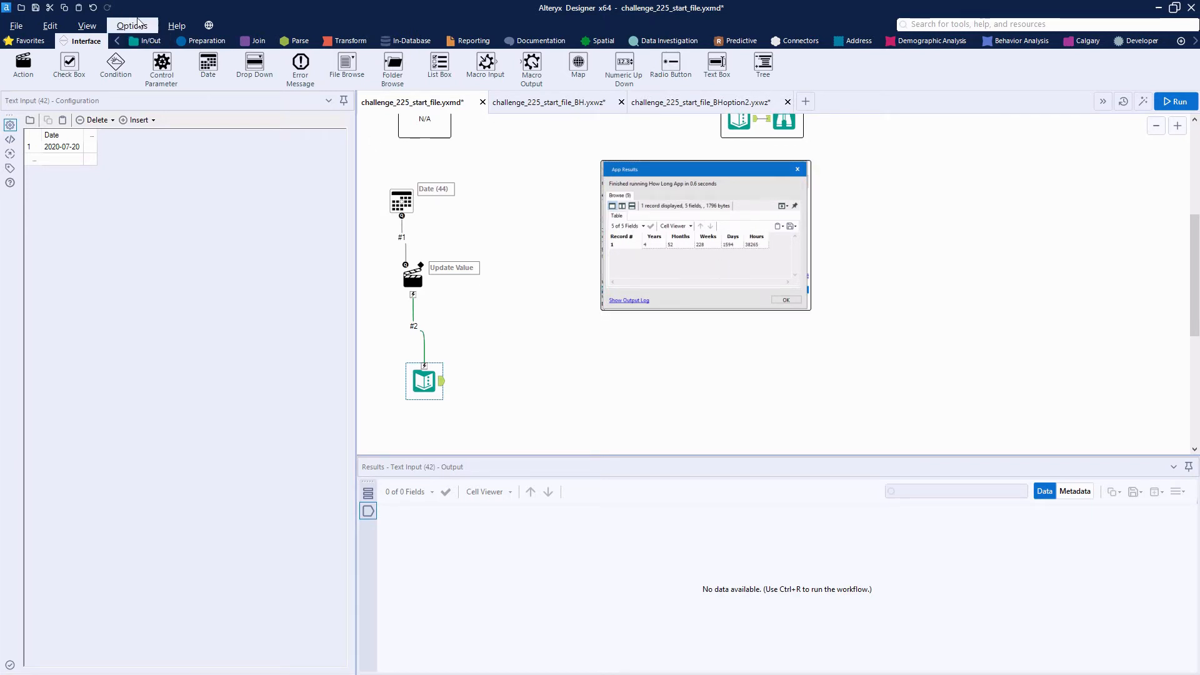
left_click(202, 40)
left_click_drag(207, 62, 500, 379)
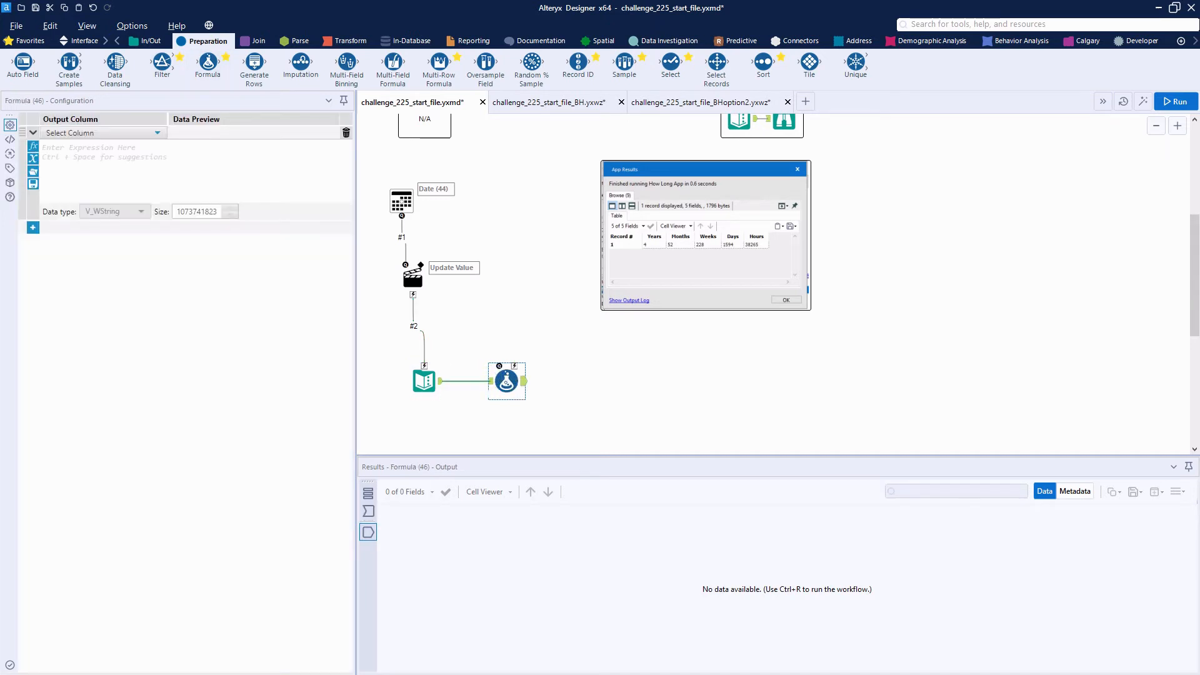
Create a Years output column in the Formula tool and insert the DateTimeDiff function as its expression
left_click(150, 132)
left_click(80, 144)
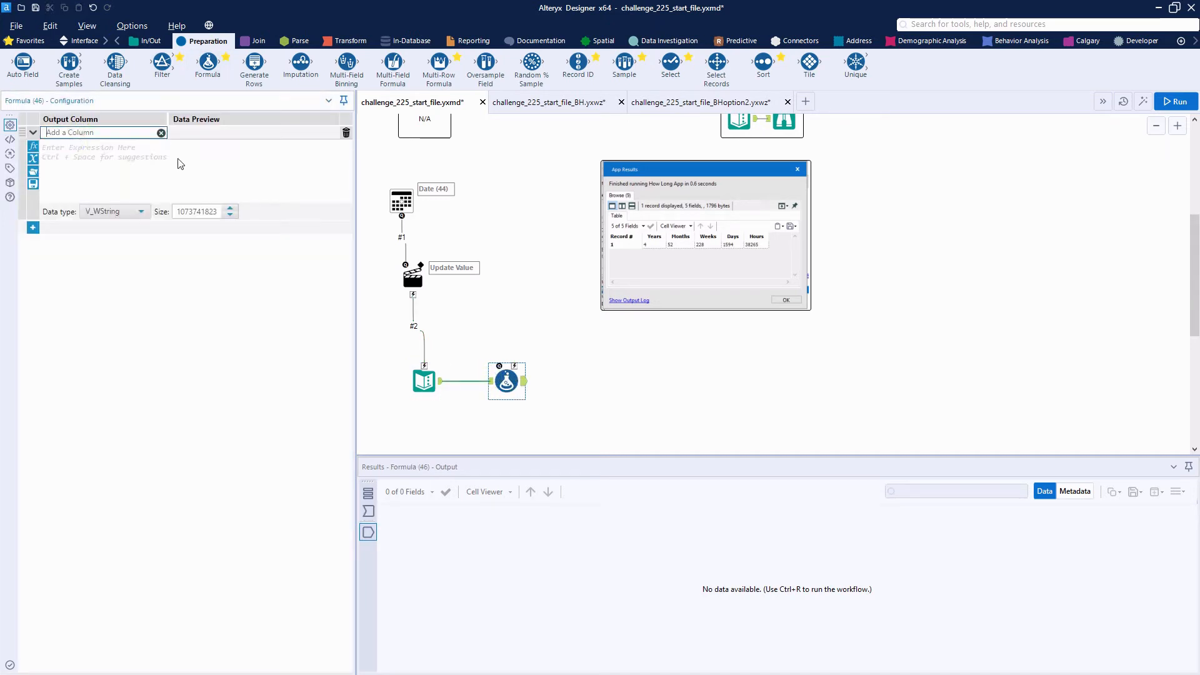
left_click(153, 153)
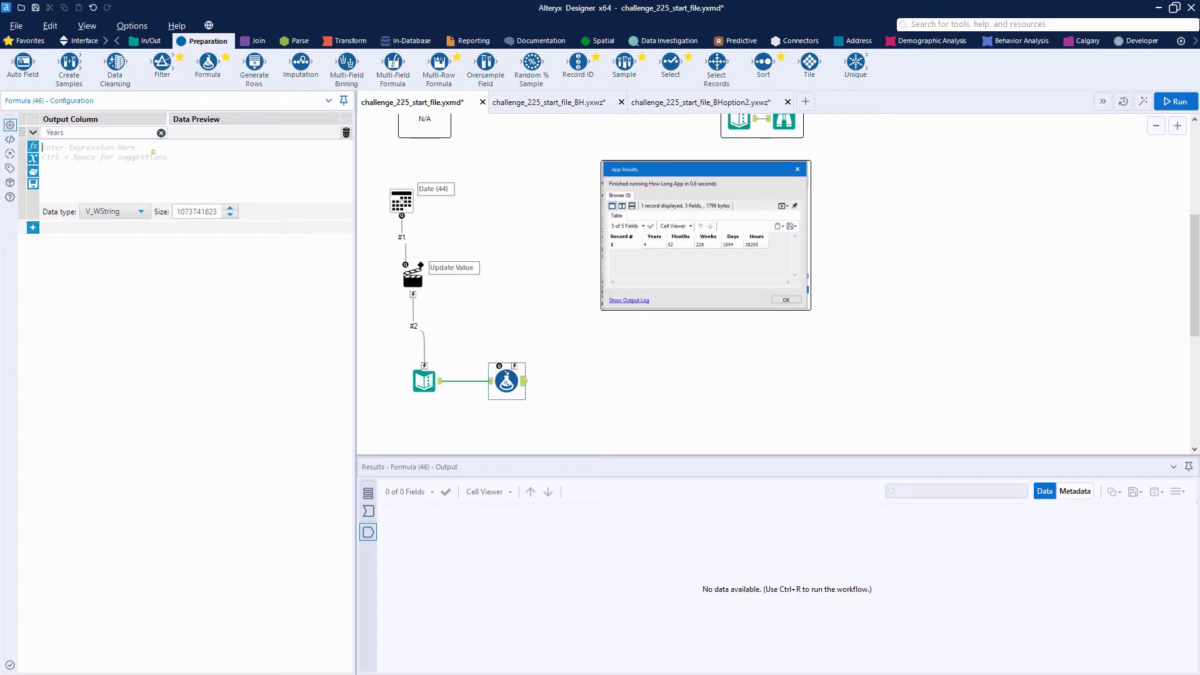
type("dateti")
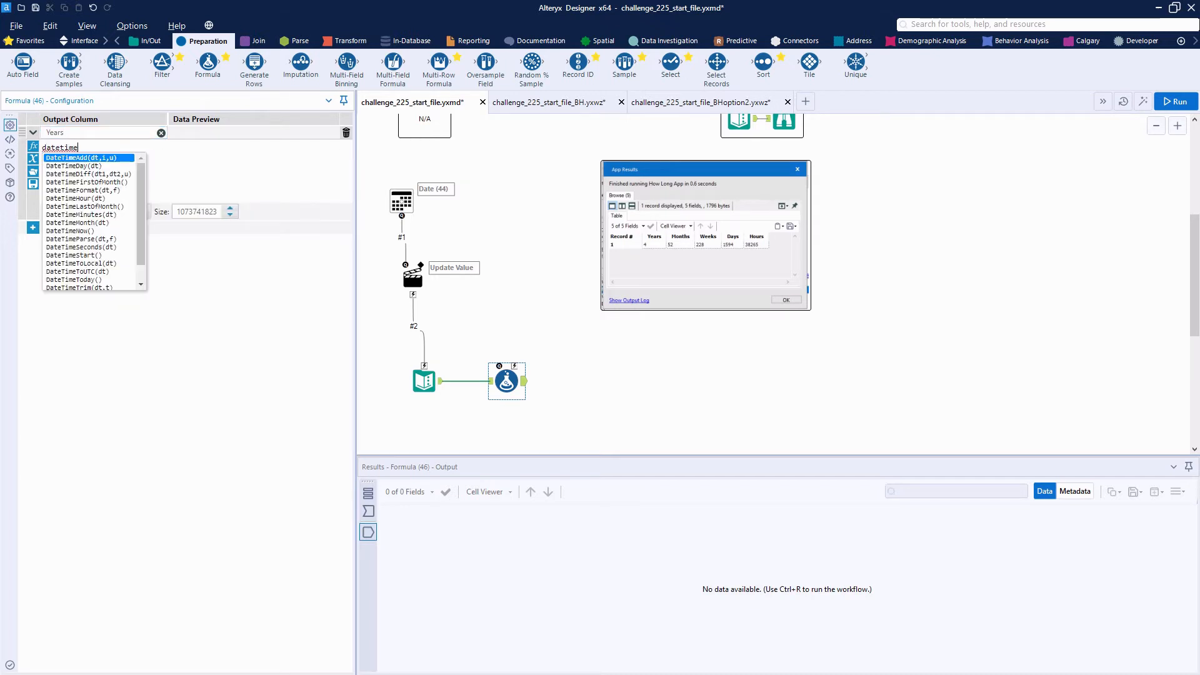
type("me")
key("Down")
key("Down")
key("Return")
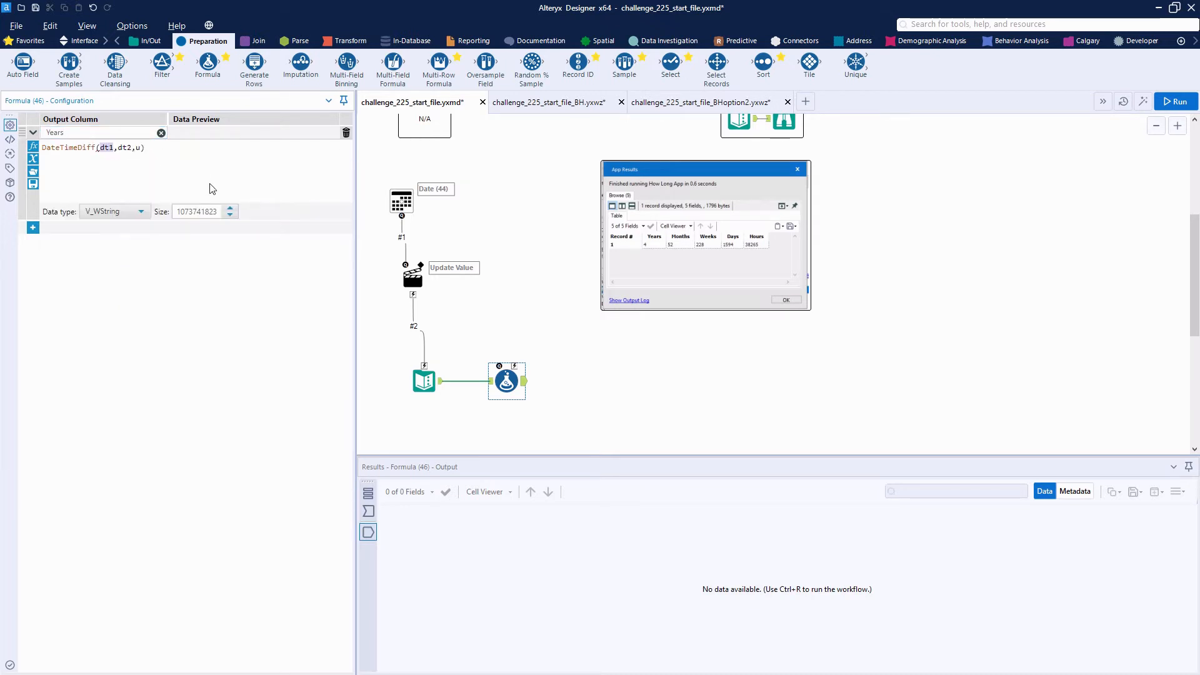
Fill in the Years expression as DateTimeDiff(DateTimeToday(),[Date],"Years")
type("date")
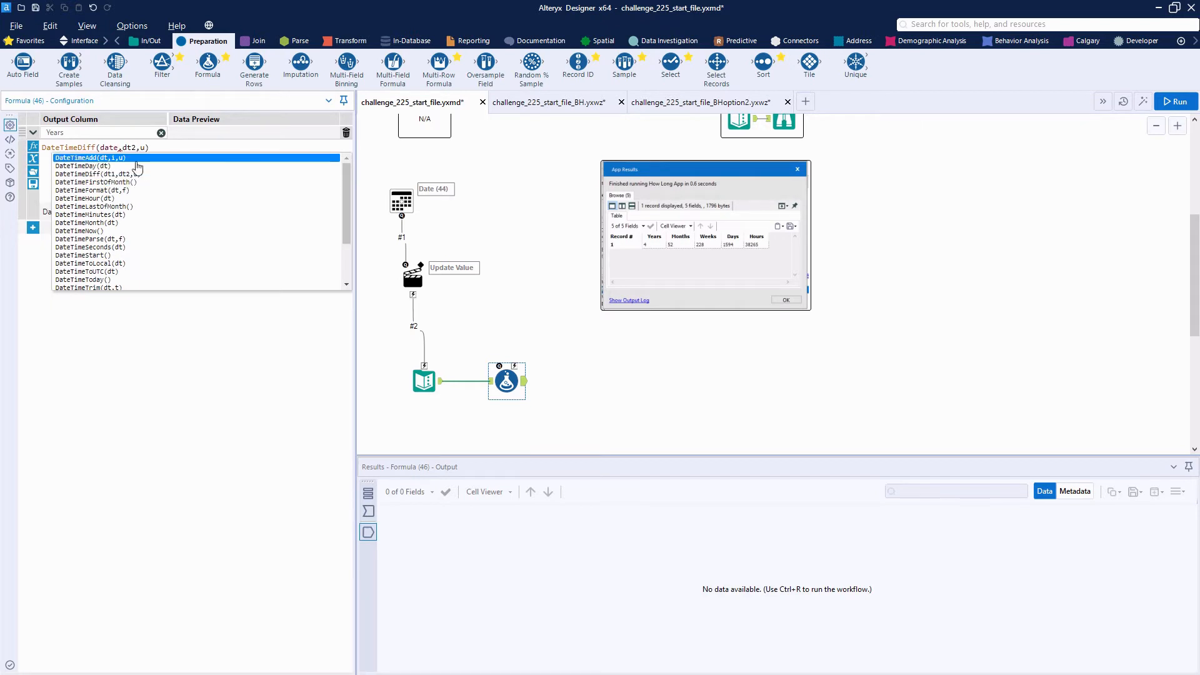
type("timetoday")
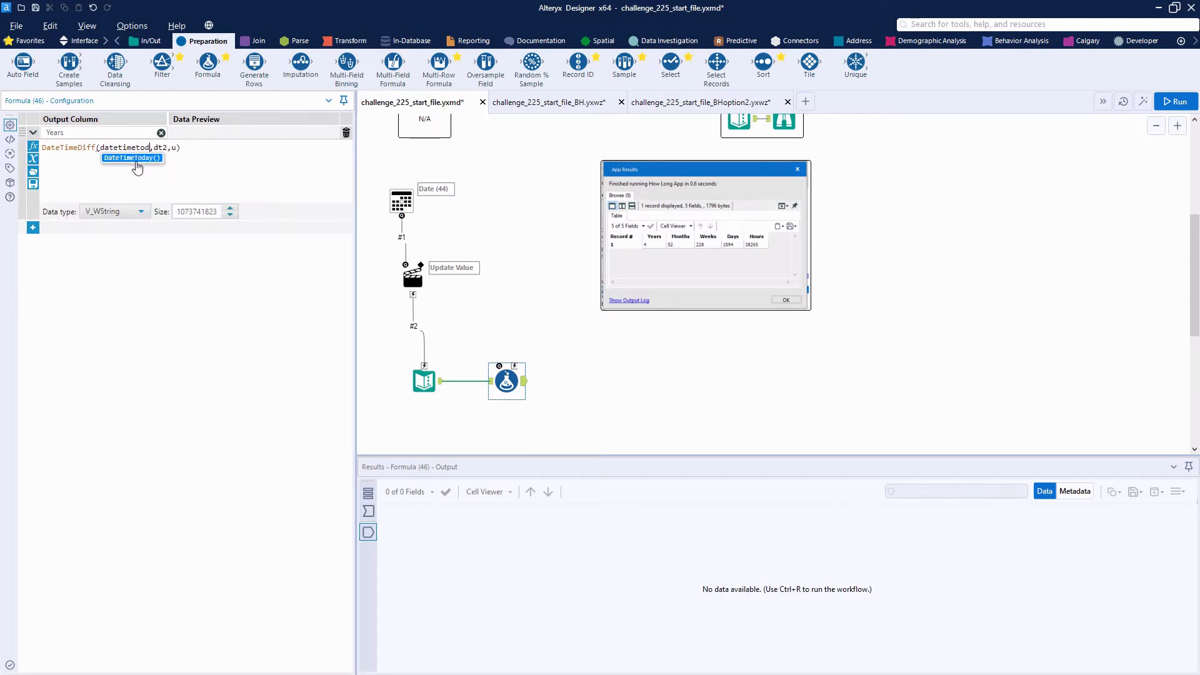
left_click(135, 159)
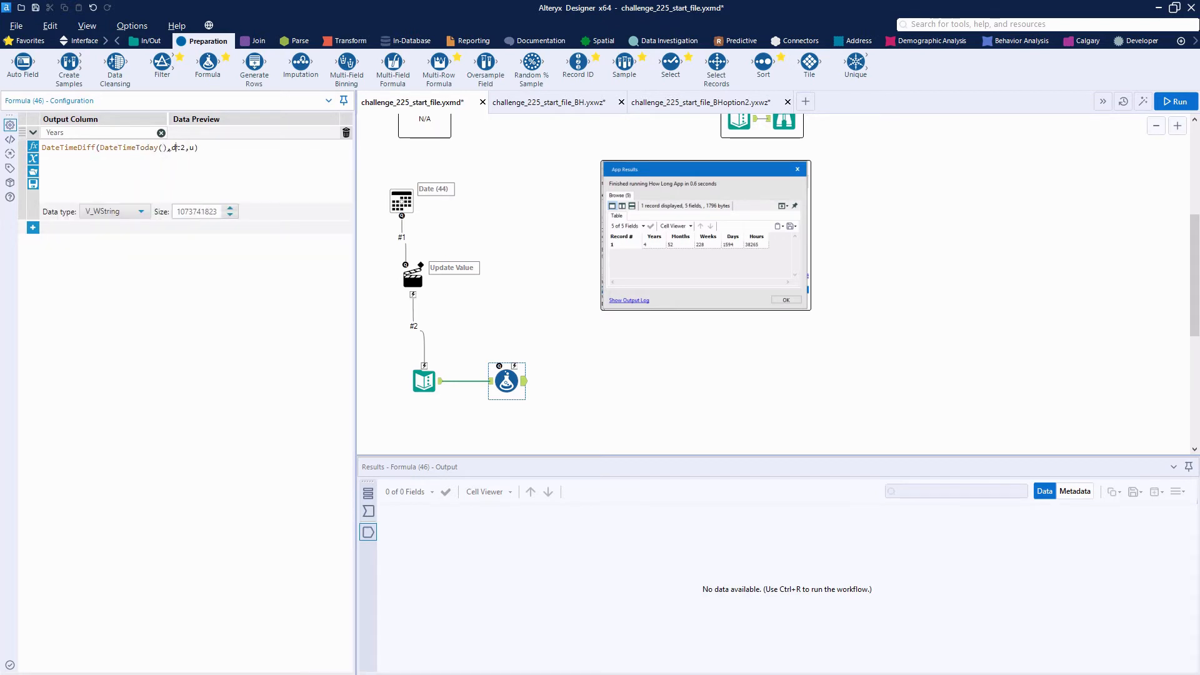
double_click(175, 148)
type("date")
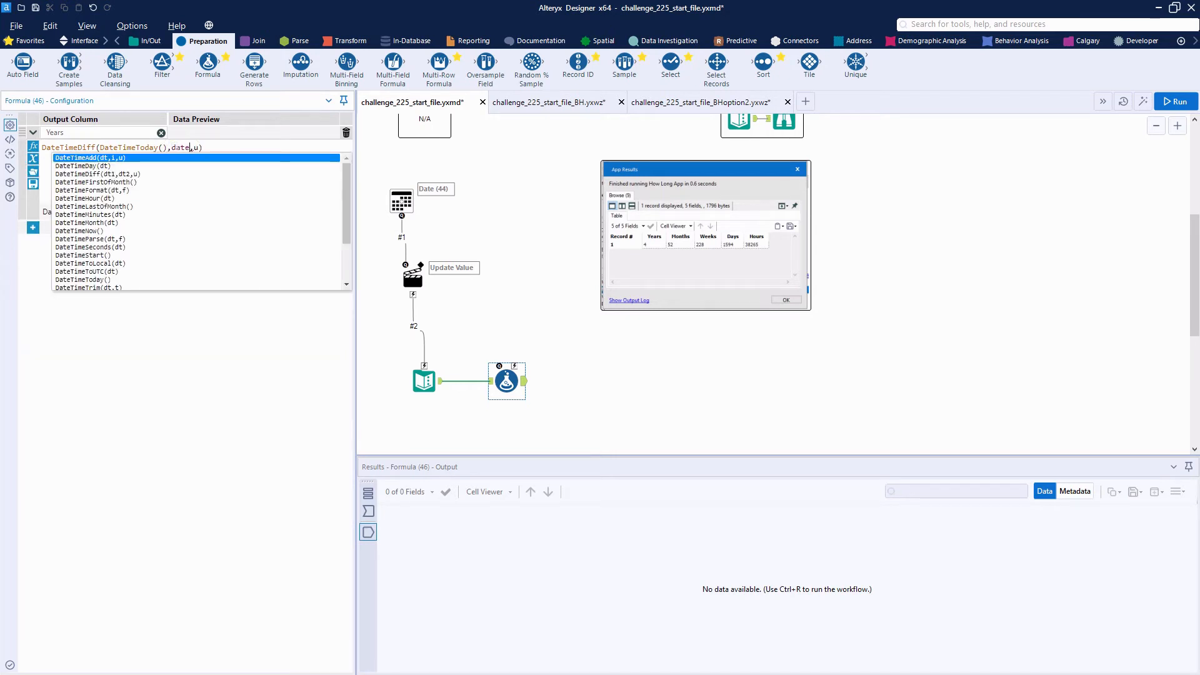
key("Up")
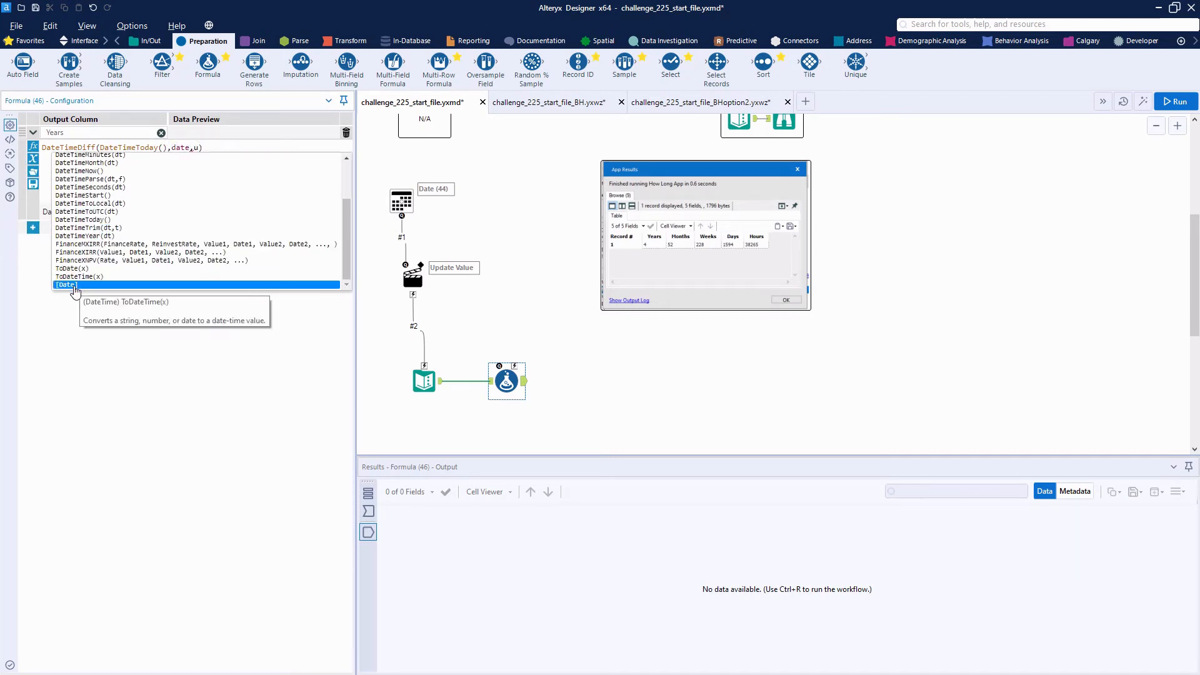
left_click(74, 285)
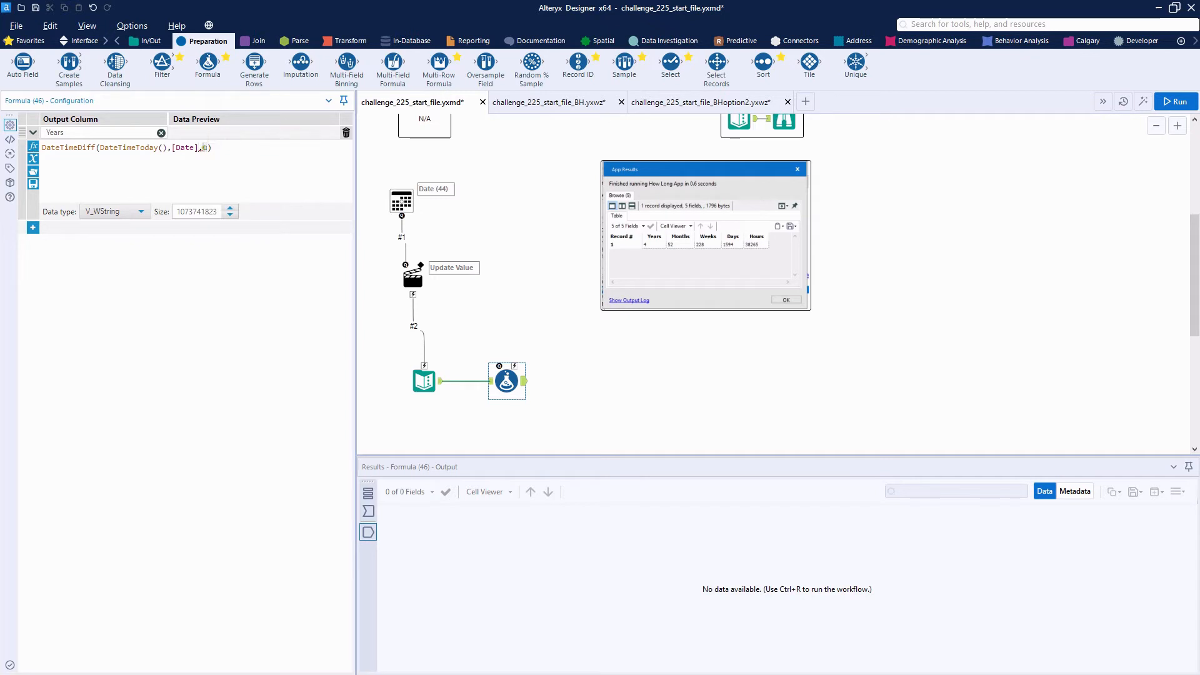
type("\"\"Years")
Copy the Years expression into a new Months output column and change its unit to "Months"
left_click_drag(244, 147, 37, 145)
right_click(63, 145)
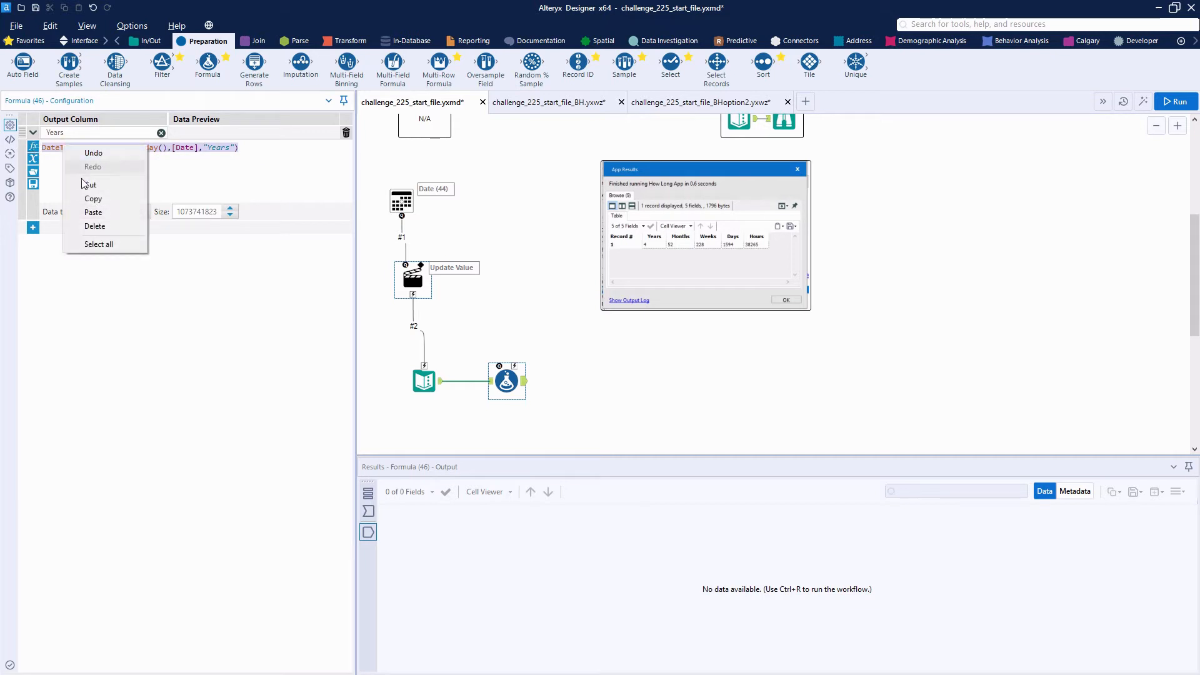
left_click(100, 200)
left_click(32, 228)
left_click(100, 229)
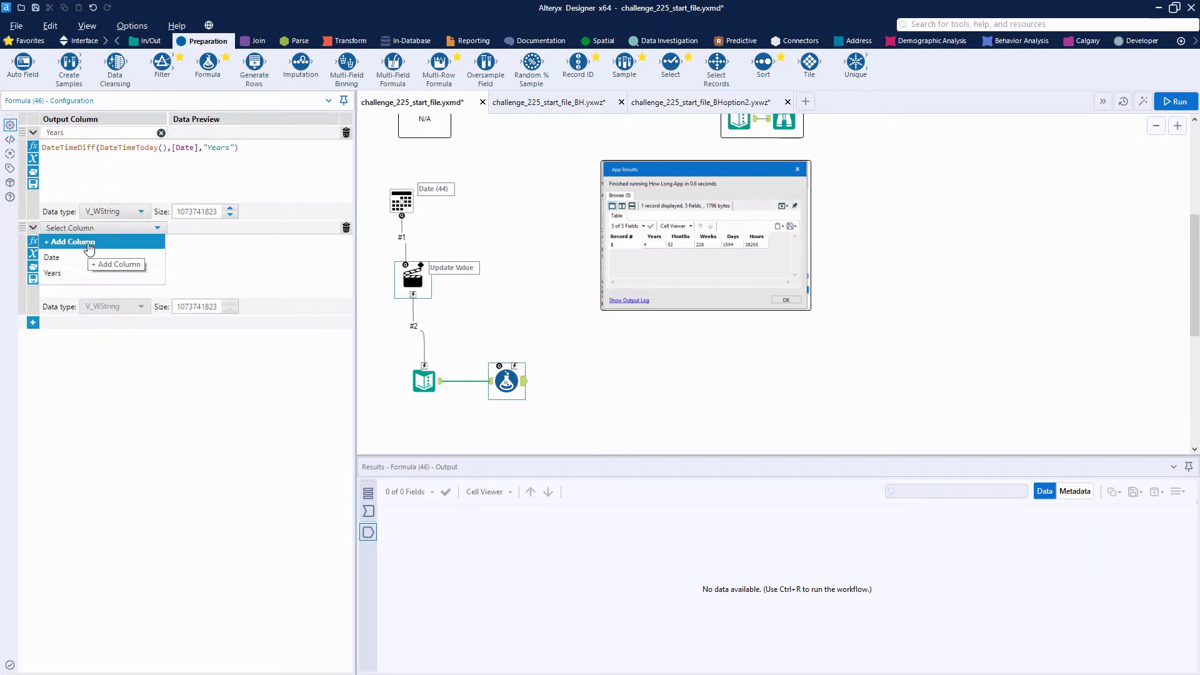
left_click(90, 244)
type("Months")
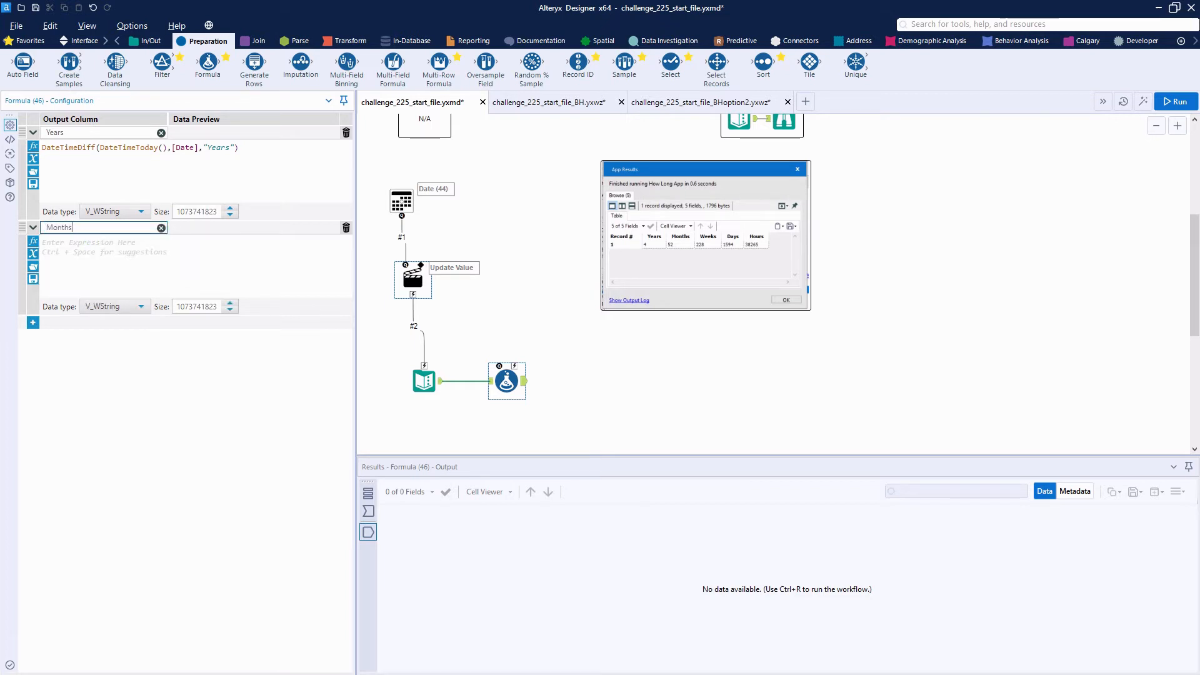
left_click(87, 243)
key("ctrl+v")
double_click(219, 243)
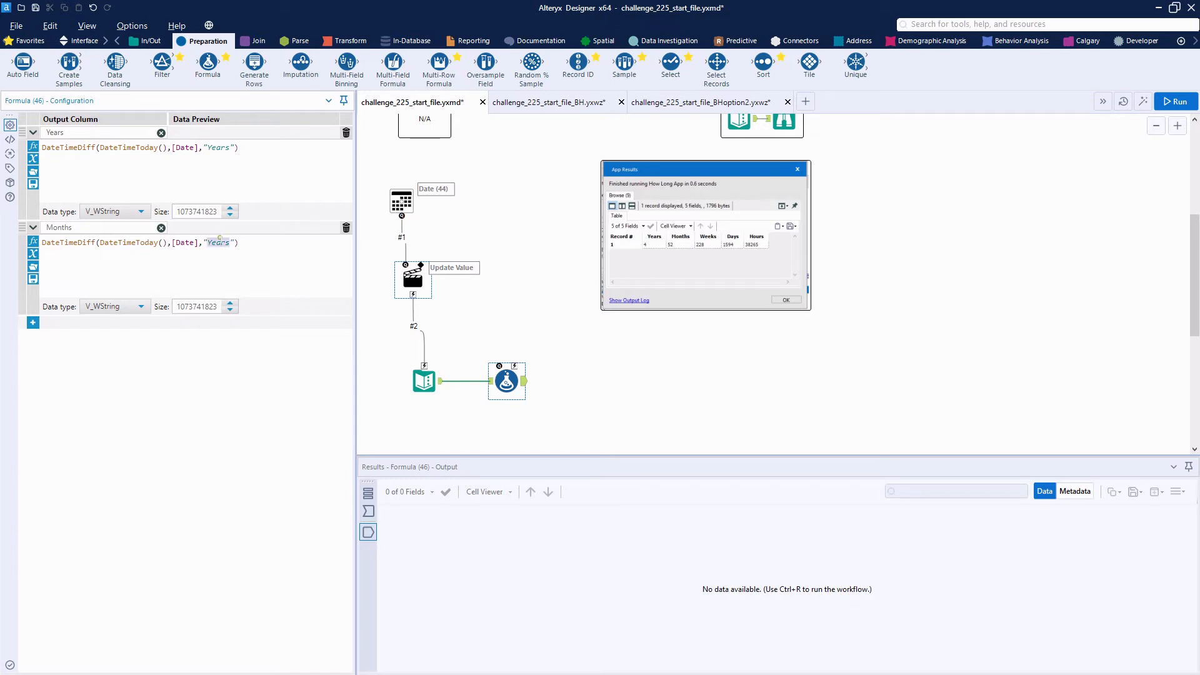
type("Month")
Add a Weeks output column and paste the copied Years expression into it
left_click(32, 323)
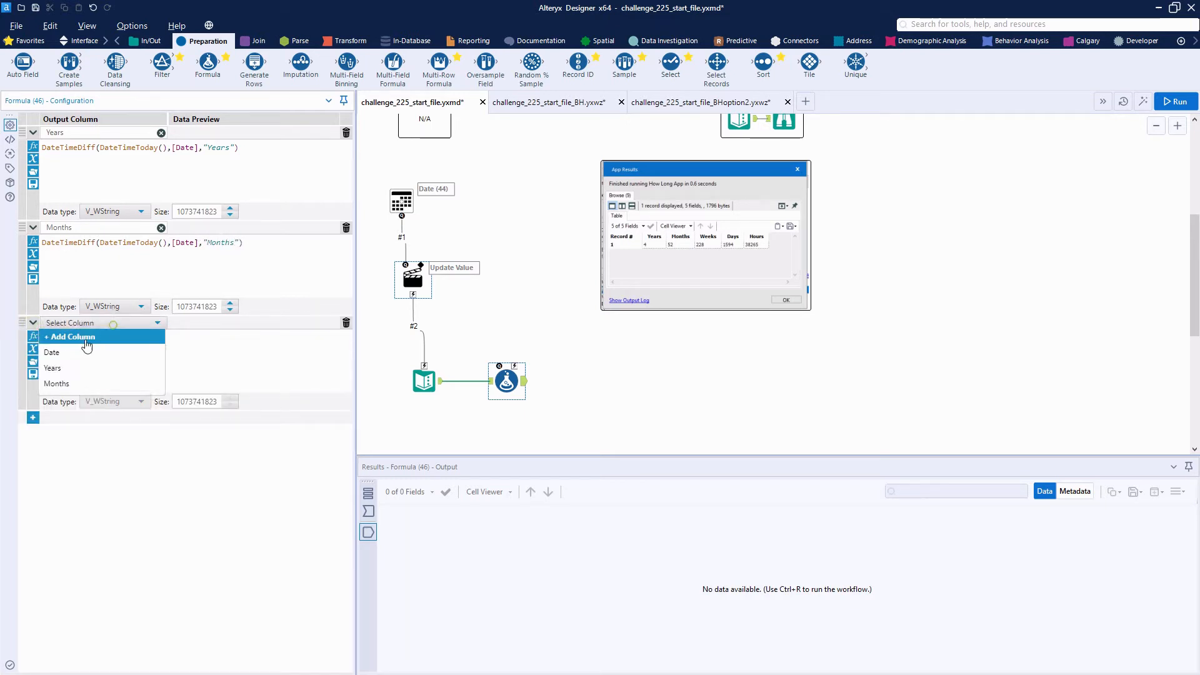
type("Weeks")
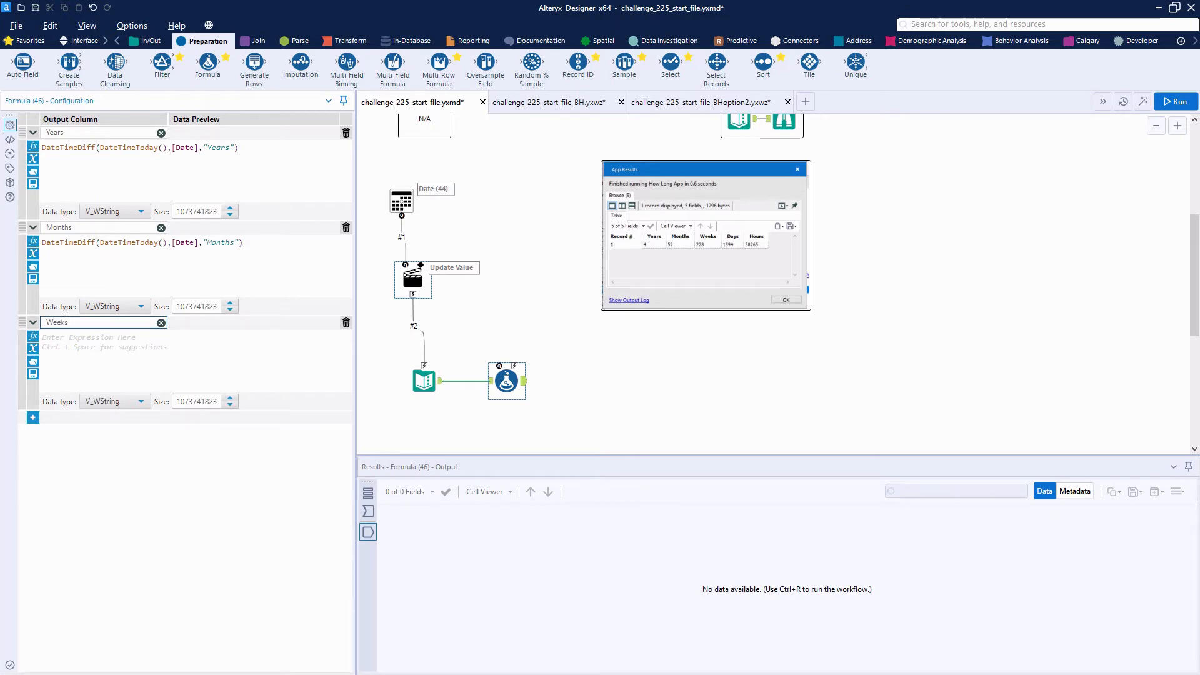
left_click(84, 338)
key("ctrl+v")
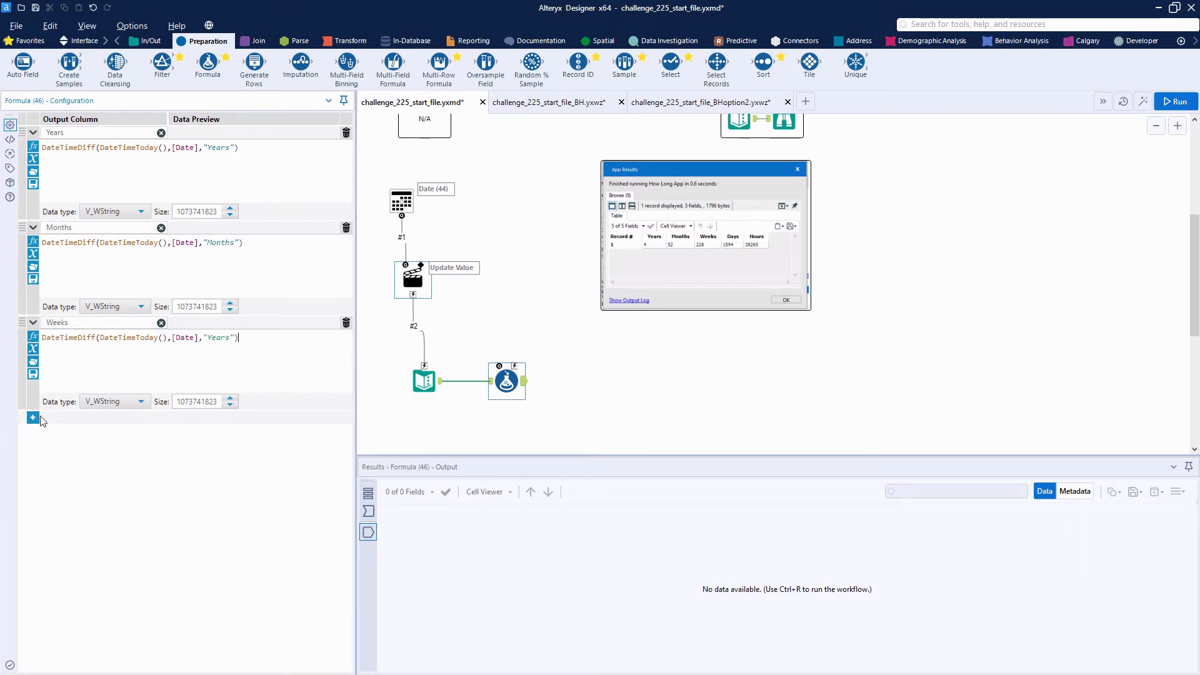
Add a Days output column with the pasted DateTimeDiff expression and change its unit to "Days"
left_click(34, 417)
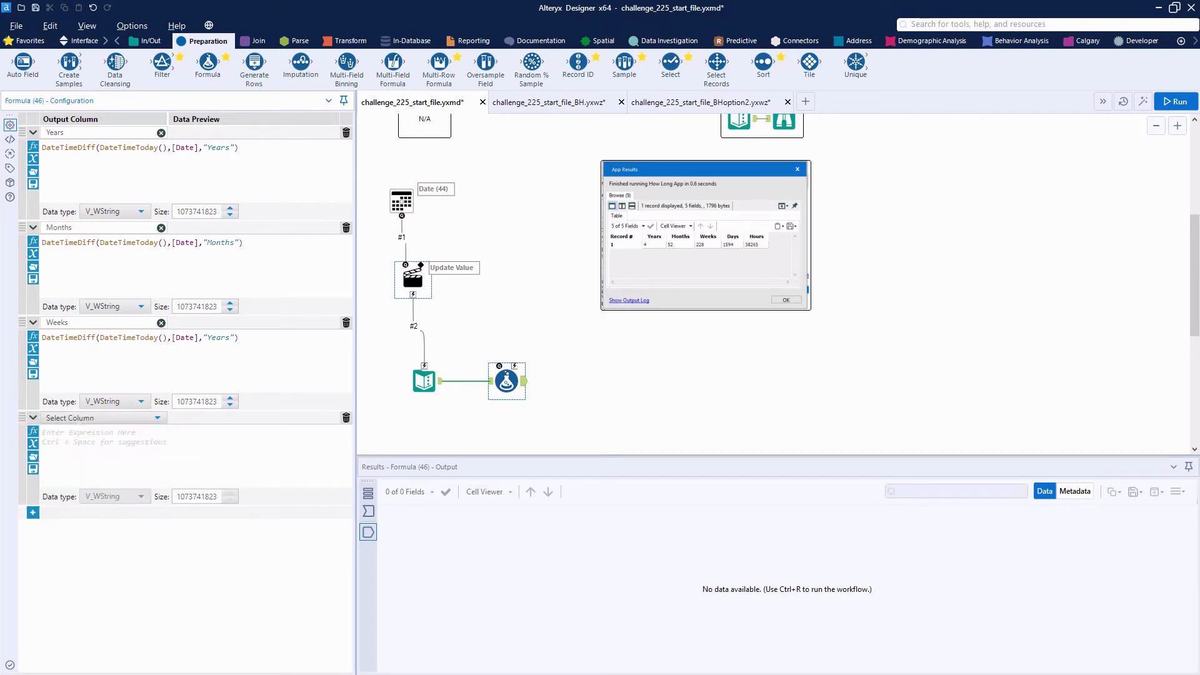
left_click(71, 418)
left_click(71, 431)
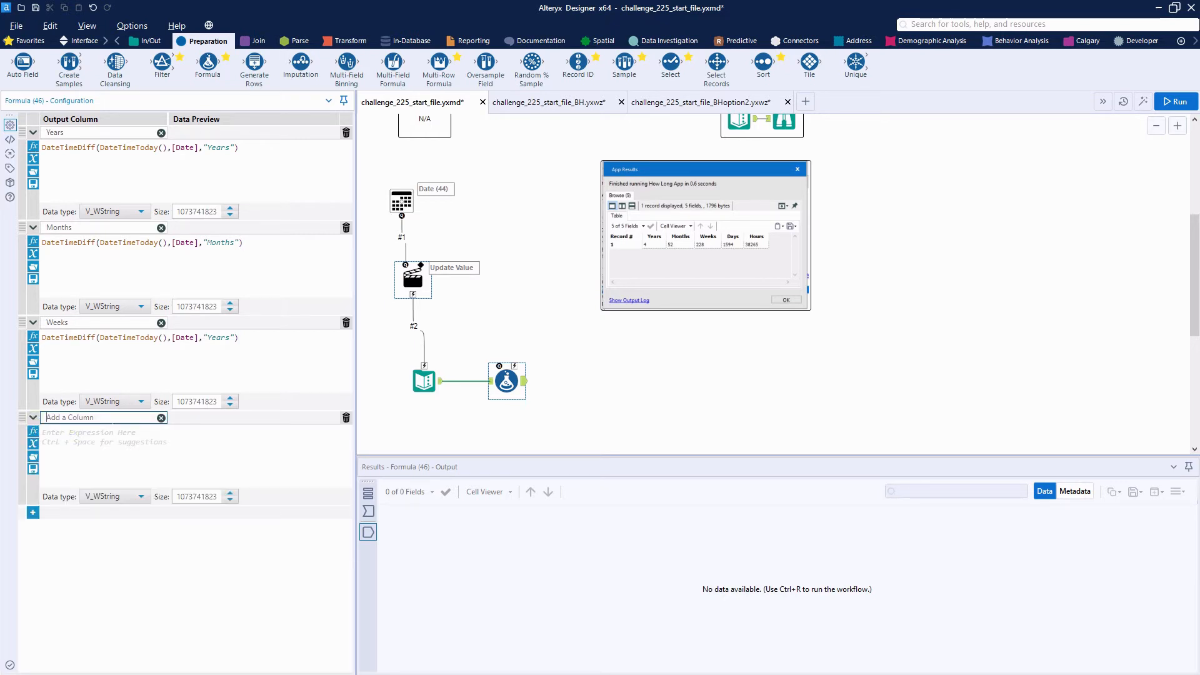
type("Days")
left_click(109, 432)
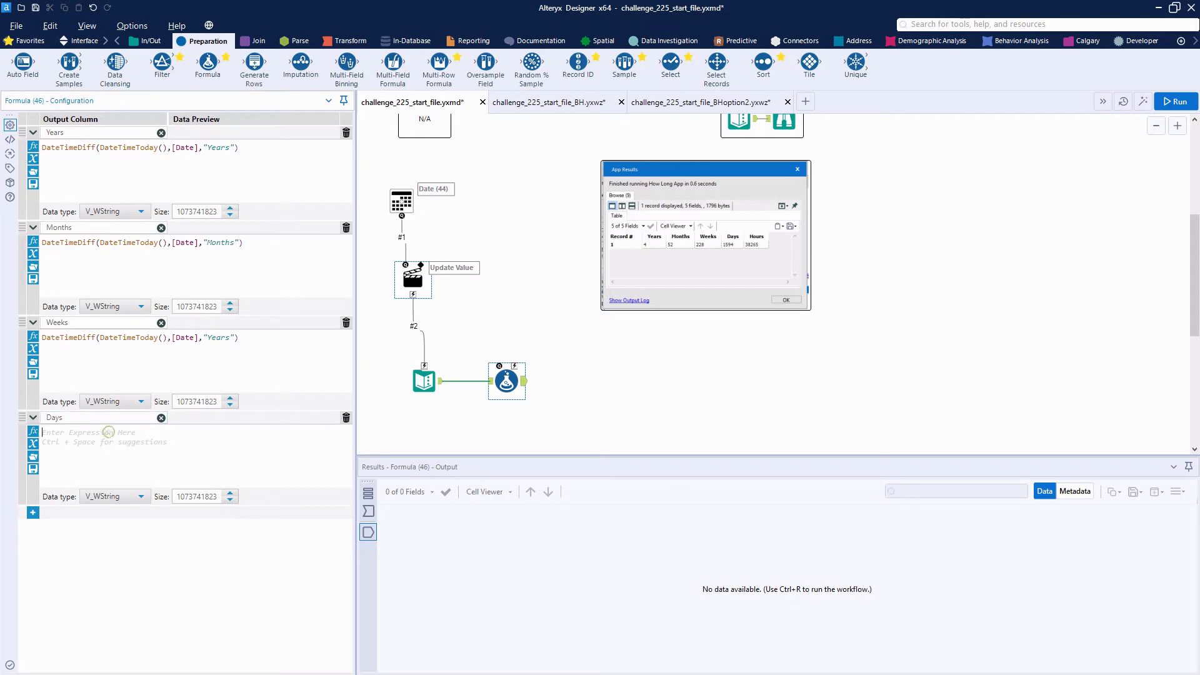
key("ctrl+v")
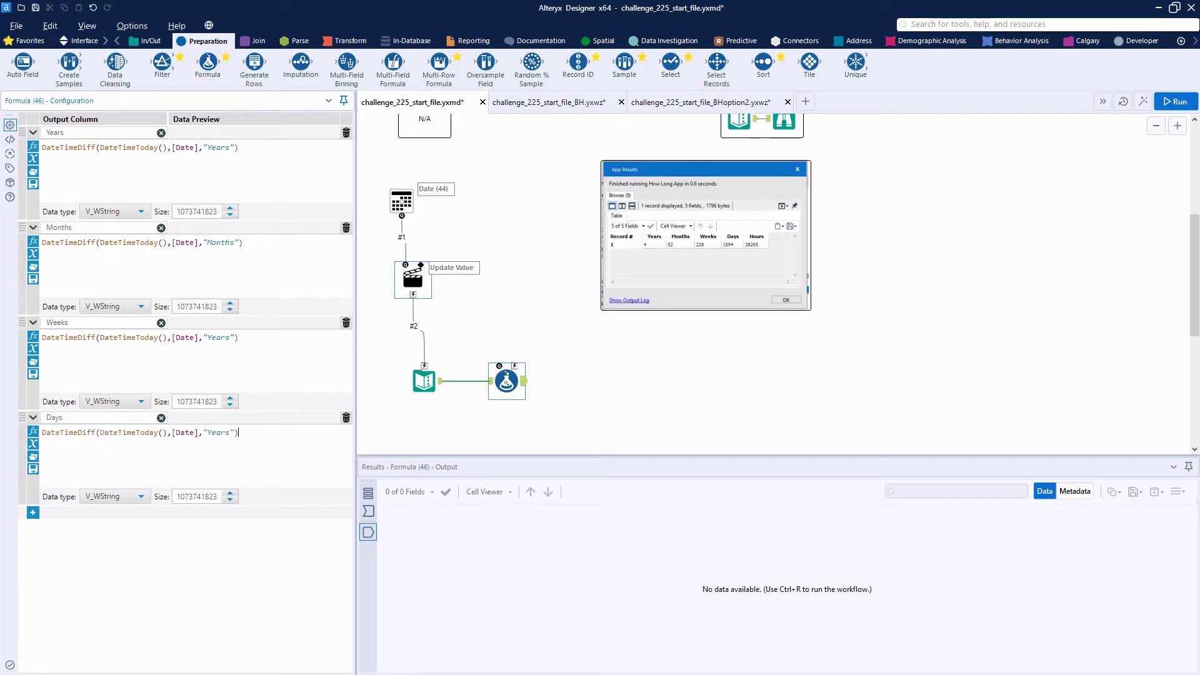
double_click(221, 432)
type("Day")
Add an Hours output column with the copied DateTimeDiff expression and change its unit to "Hours"
left_click(33, 513)
left_click(96, 513)
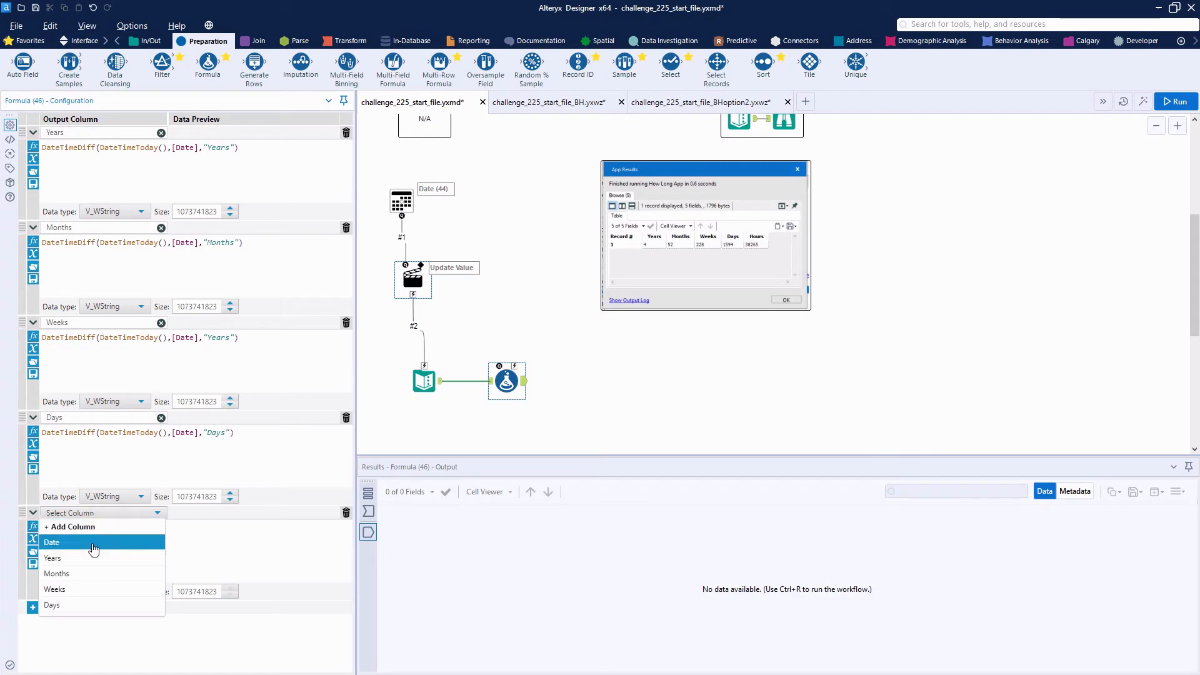
left_click(97, 527)
type("H")
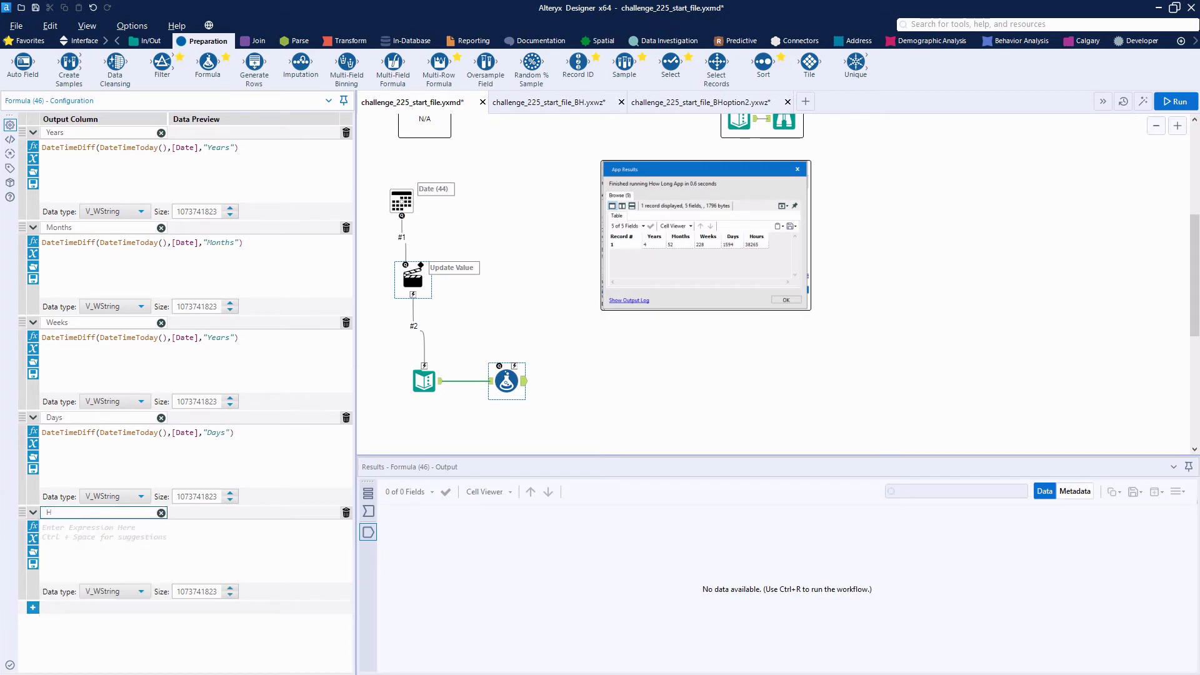
type("ours")
left_click(102, 526)
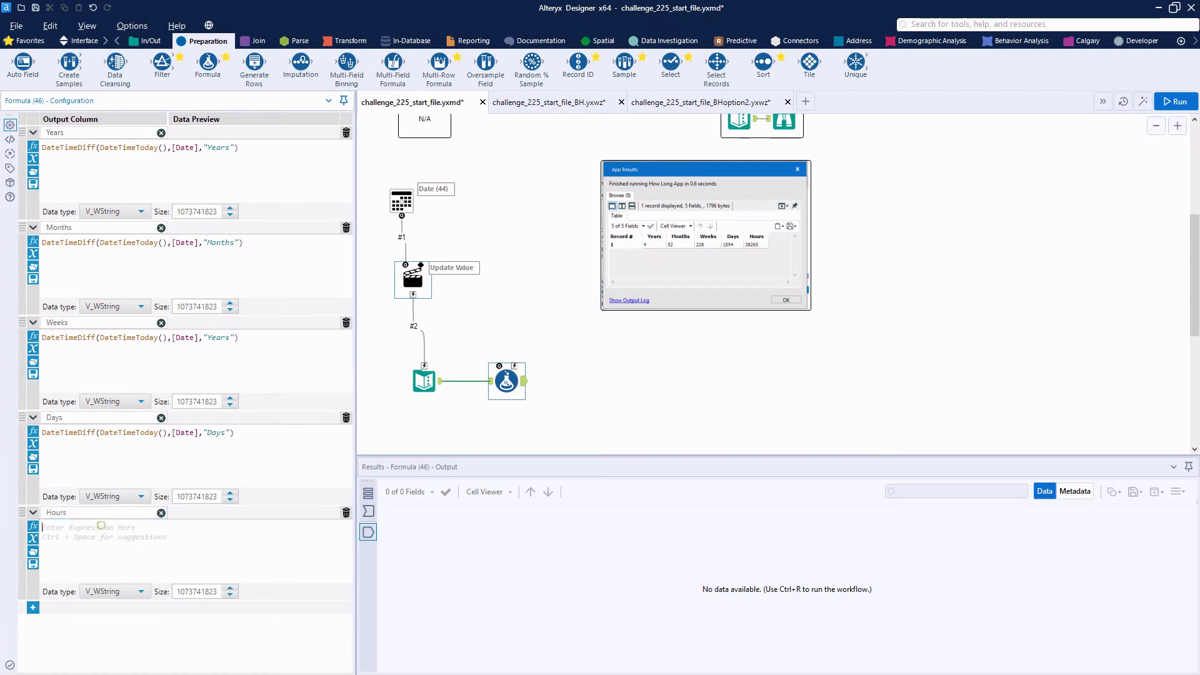
key("ctrl+v")
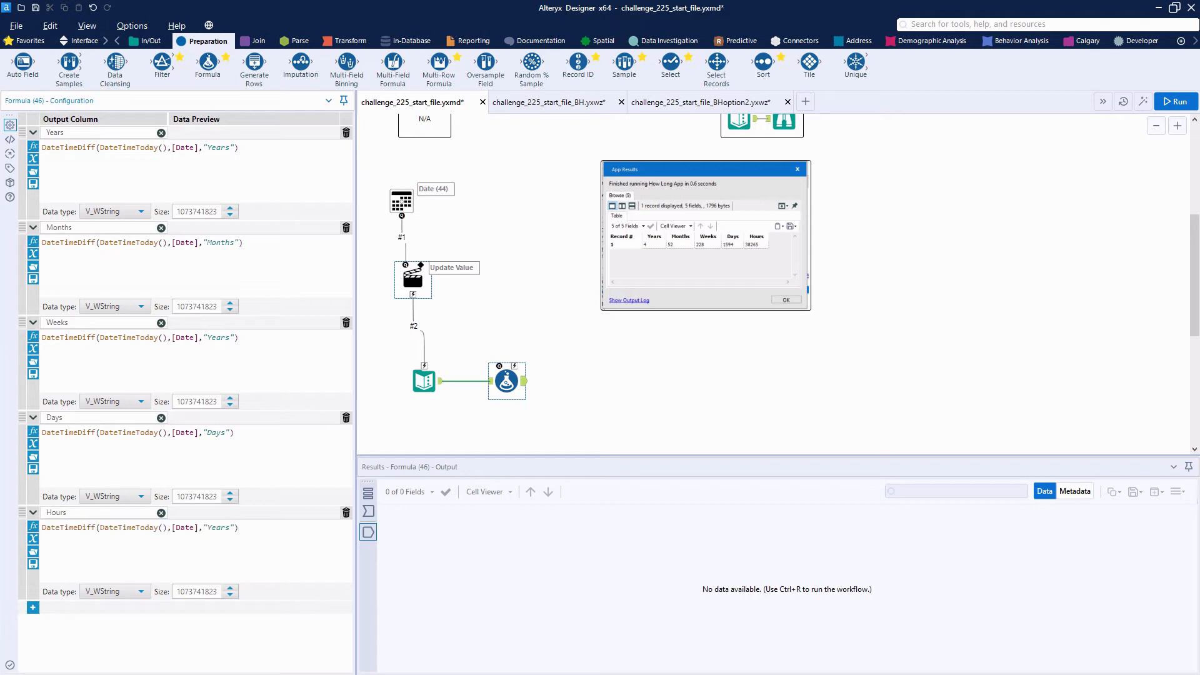
double_click(217, 527)
type("Hour")
Change the Weeks expression's unit to "Days", divide the difference by 7 and wrap it in a round function
double_click(217, 338)
type("D")
type("round")
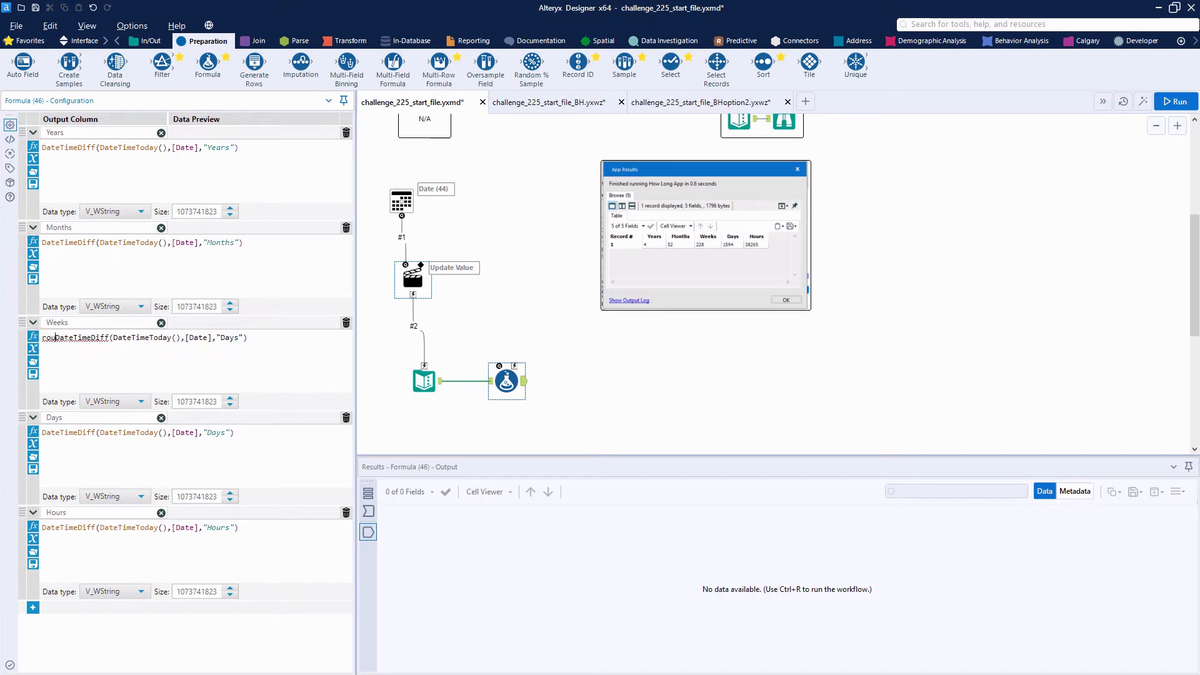
type("(")
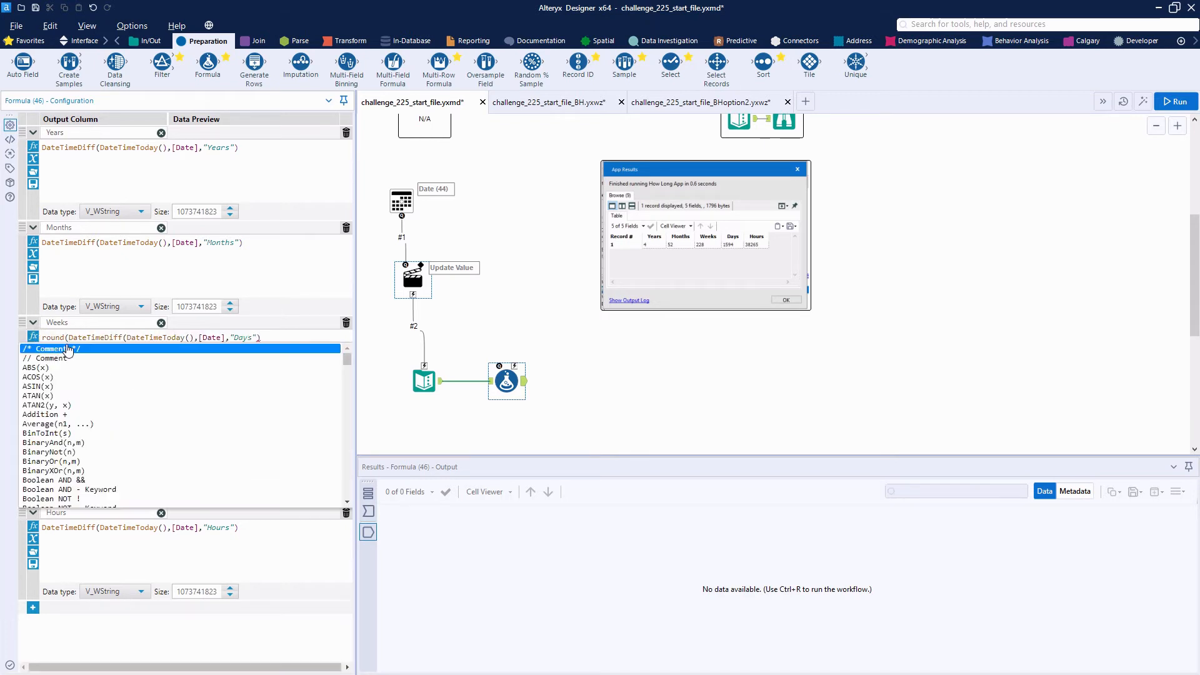
left_click(279, 336)
type(")")
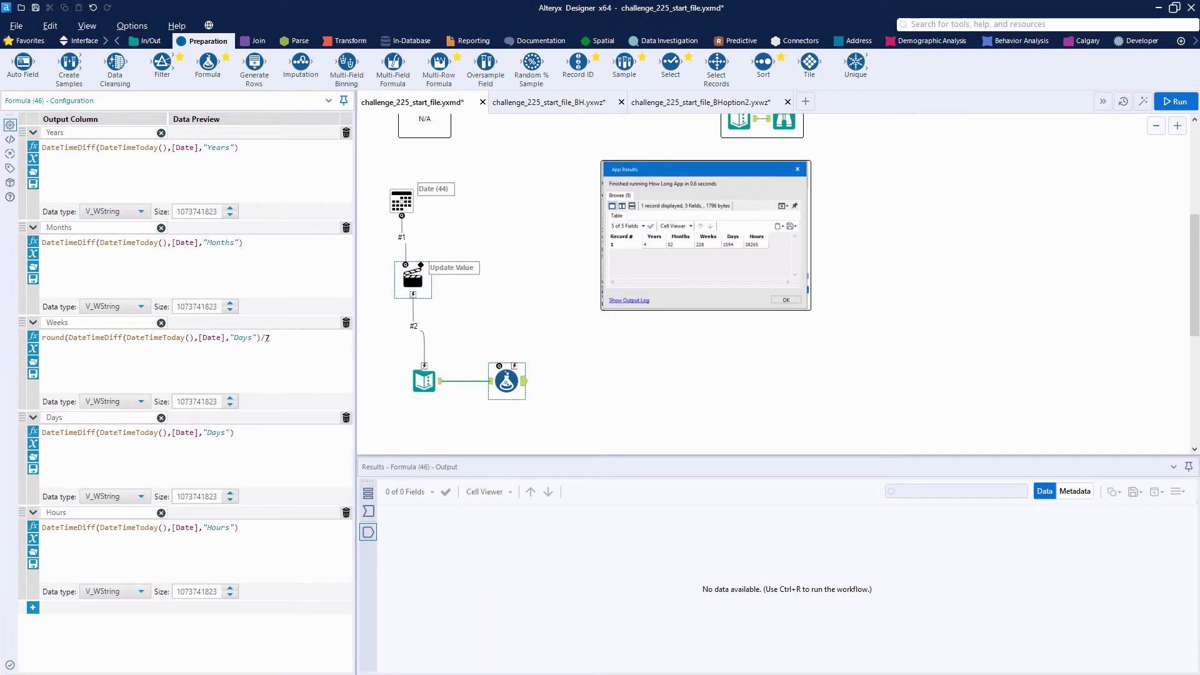
type(",1)")
Set the Text Input date to 2020-07-13, run the workflow and check the Formula tool's output
left_click(420, 381)
double_click(73, 147)
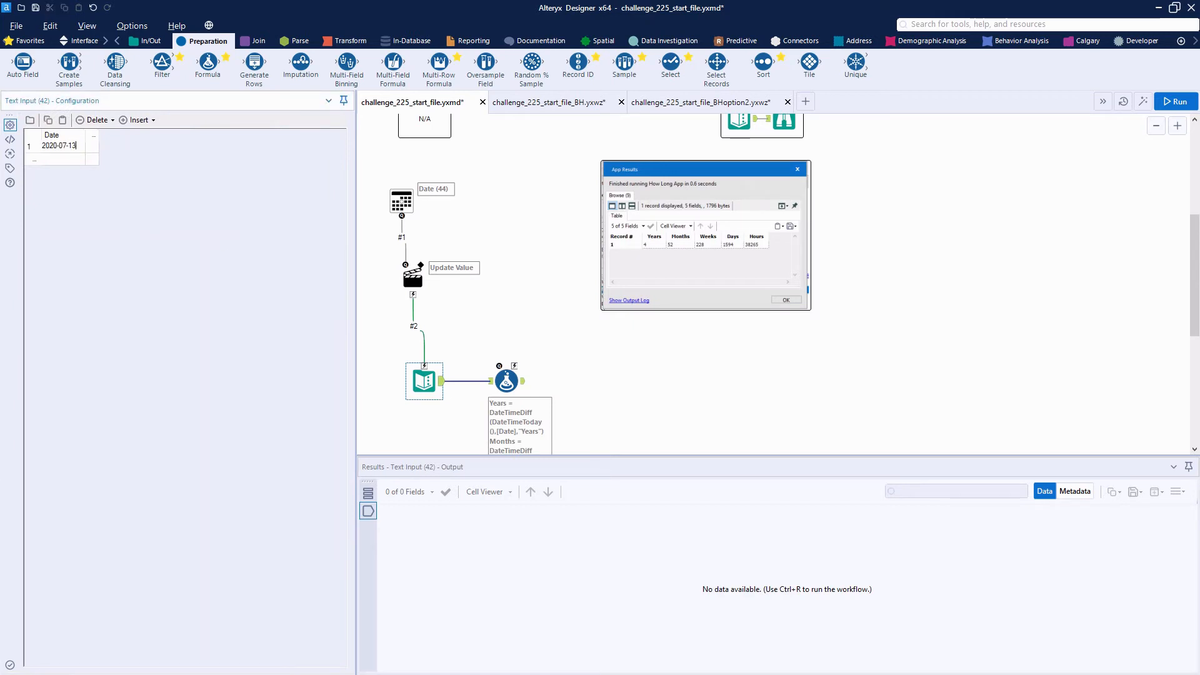
left_click(1160, 104)
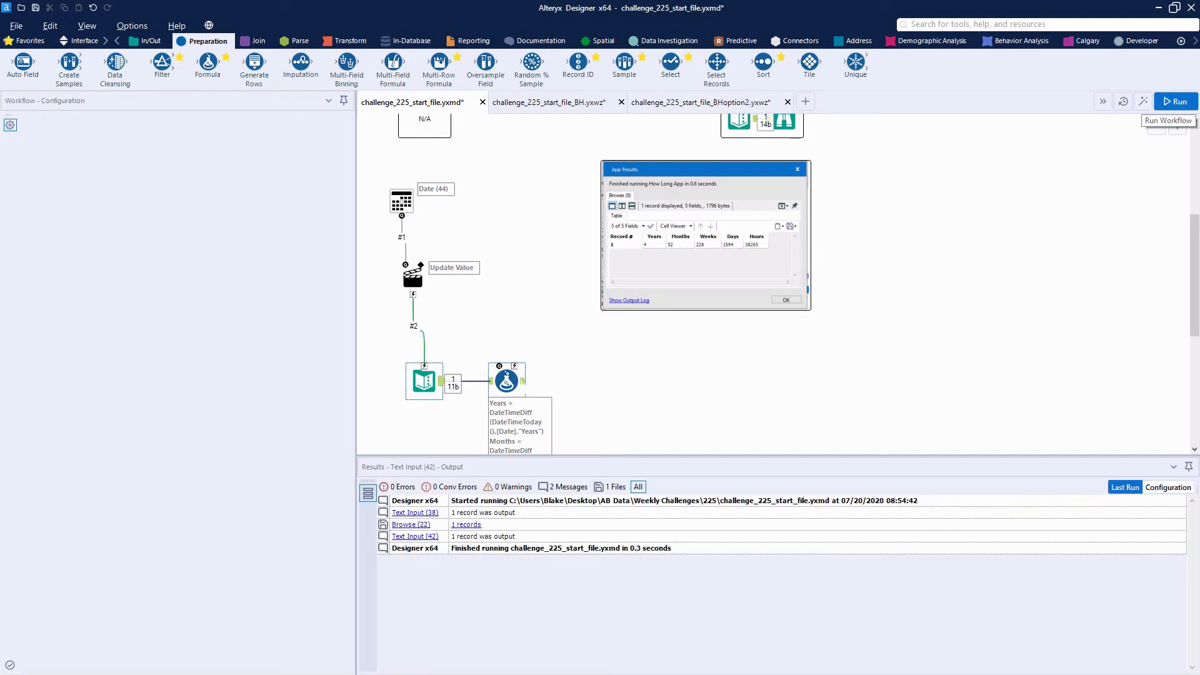
left_click(515, 380)
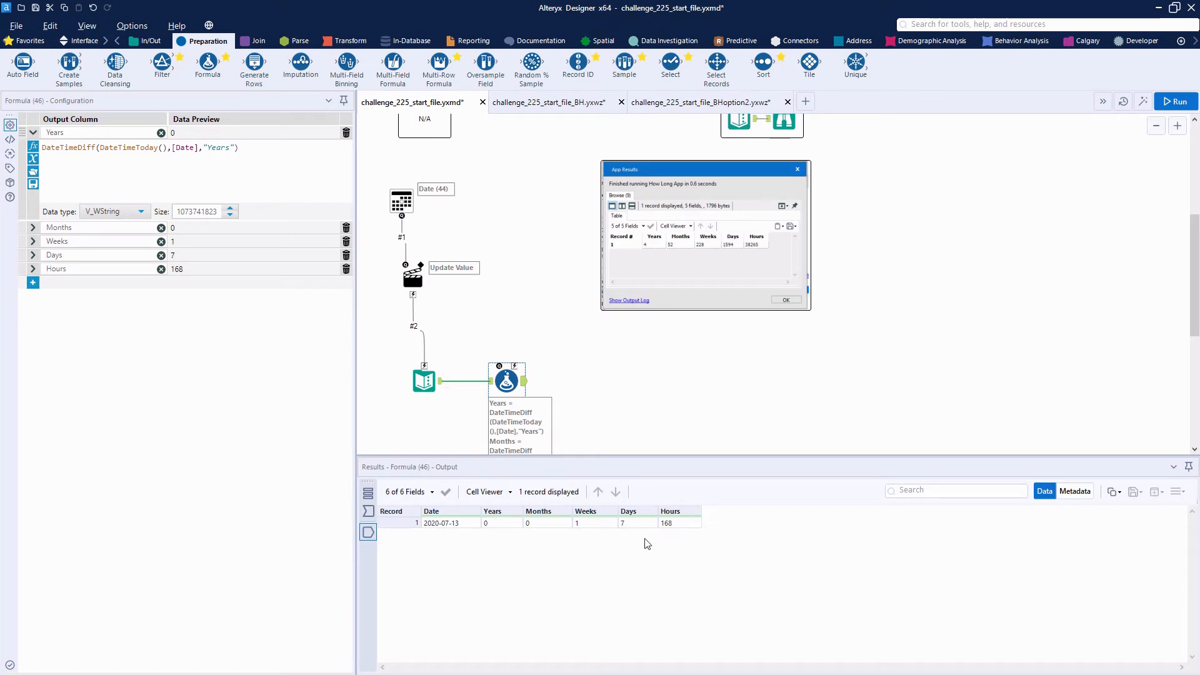
Change the Text Input date to 2019-07-20, rerun the workflow and check the Formula tool's output
left_click(430, 378)
left_click(55, 147)
left_click(56, 146)
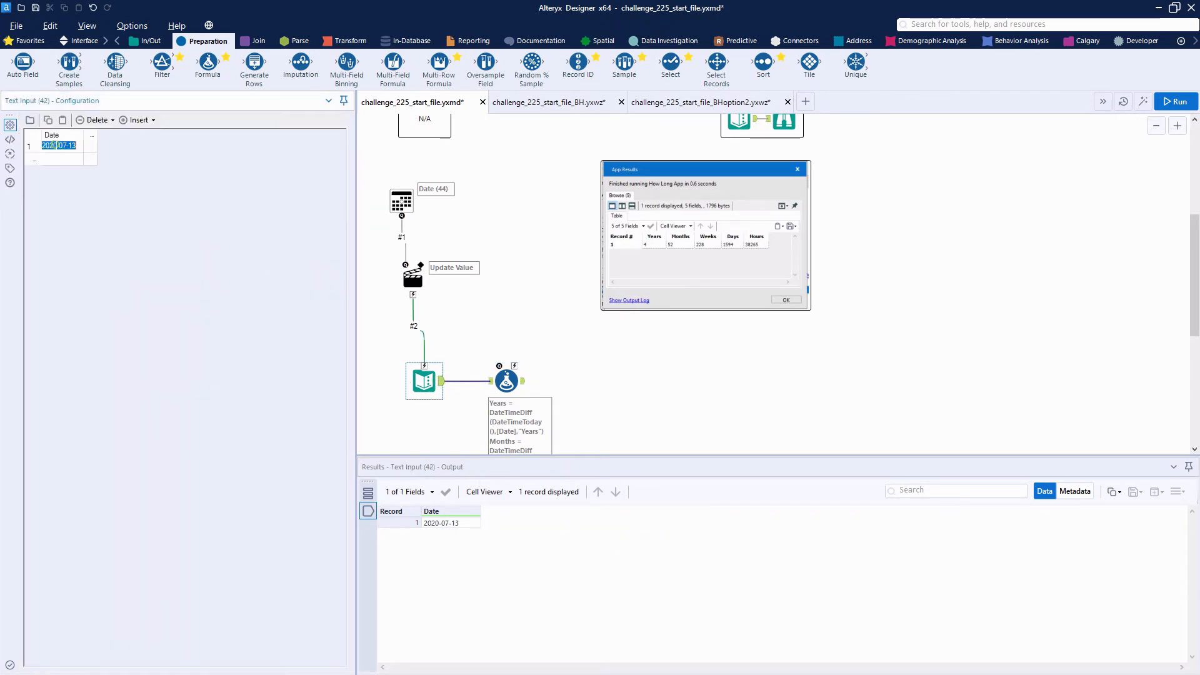
left_click(56, 146)
key("BackSpace")
key("BackSpace")
type("19")
key("ctrl+r")
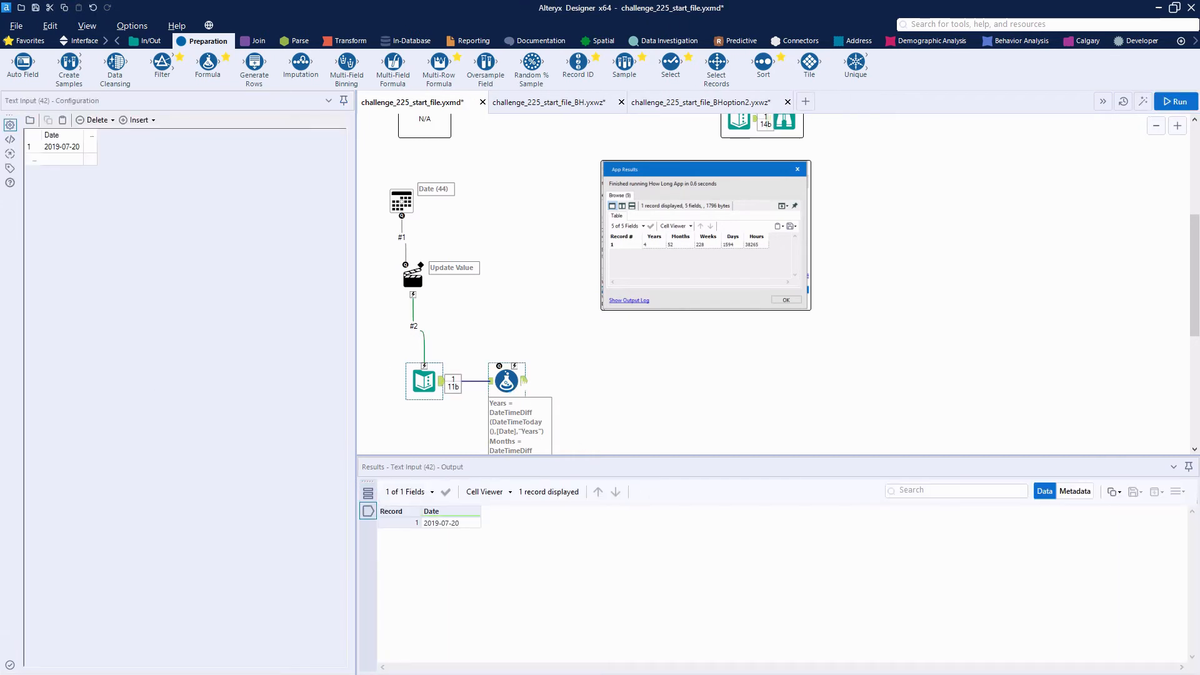
left_click(506, 379)
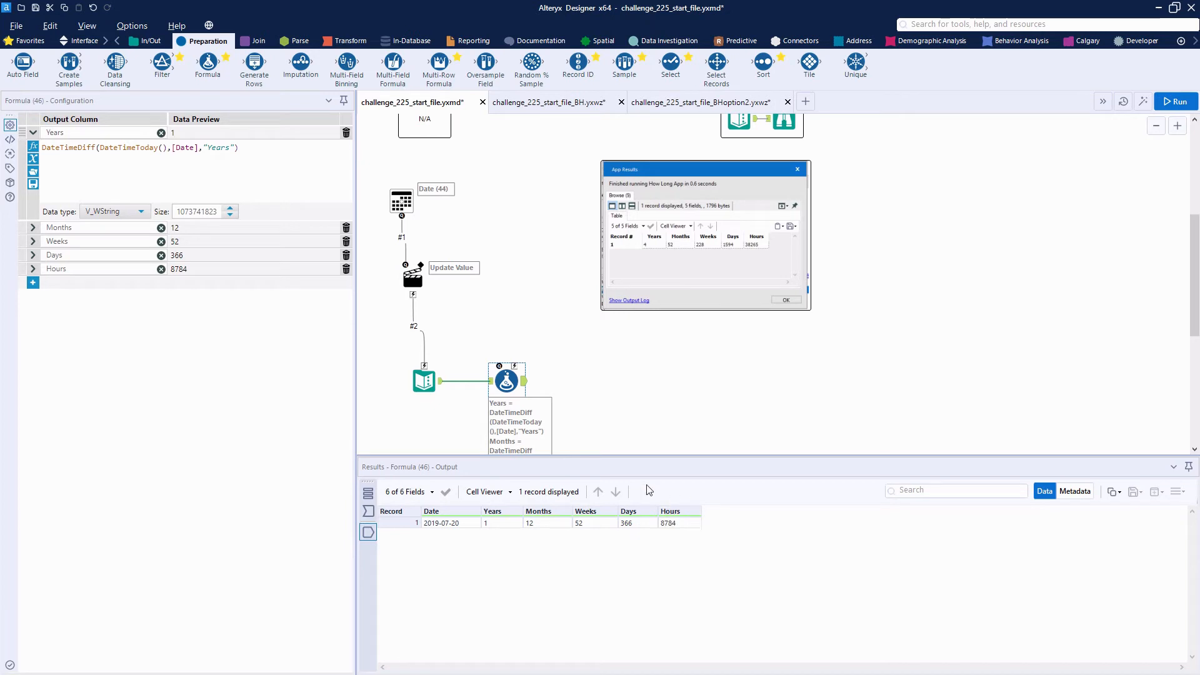
Make room on the canvas around the Formula tool and connect a Select tool to its output
left_click_drag(624, 459, 624, 484)
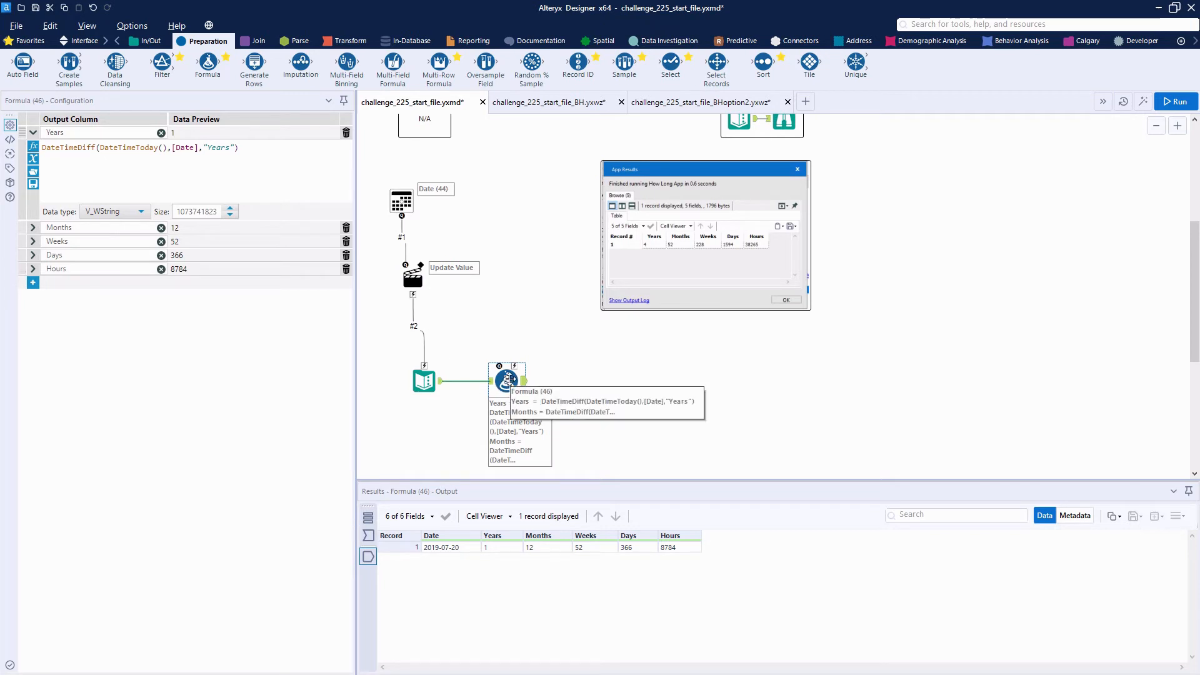
left_click_drag(508, 380, 488, 373)
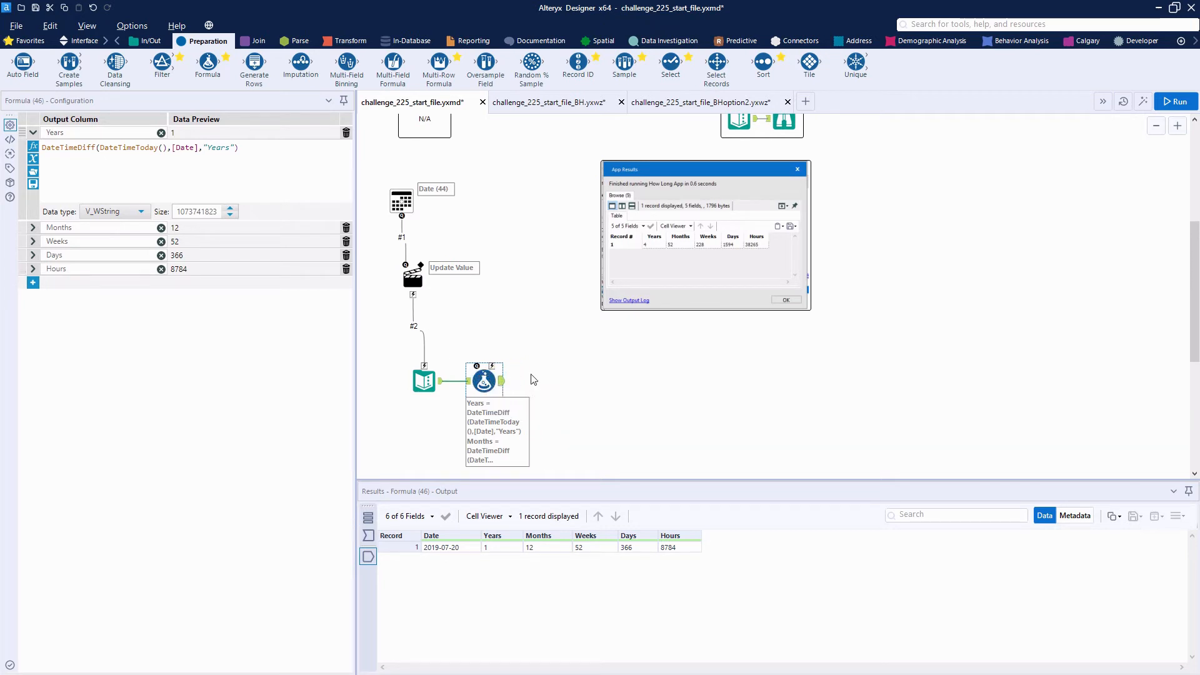
left_click_drag(658, 170, 800, 177)
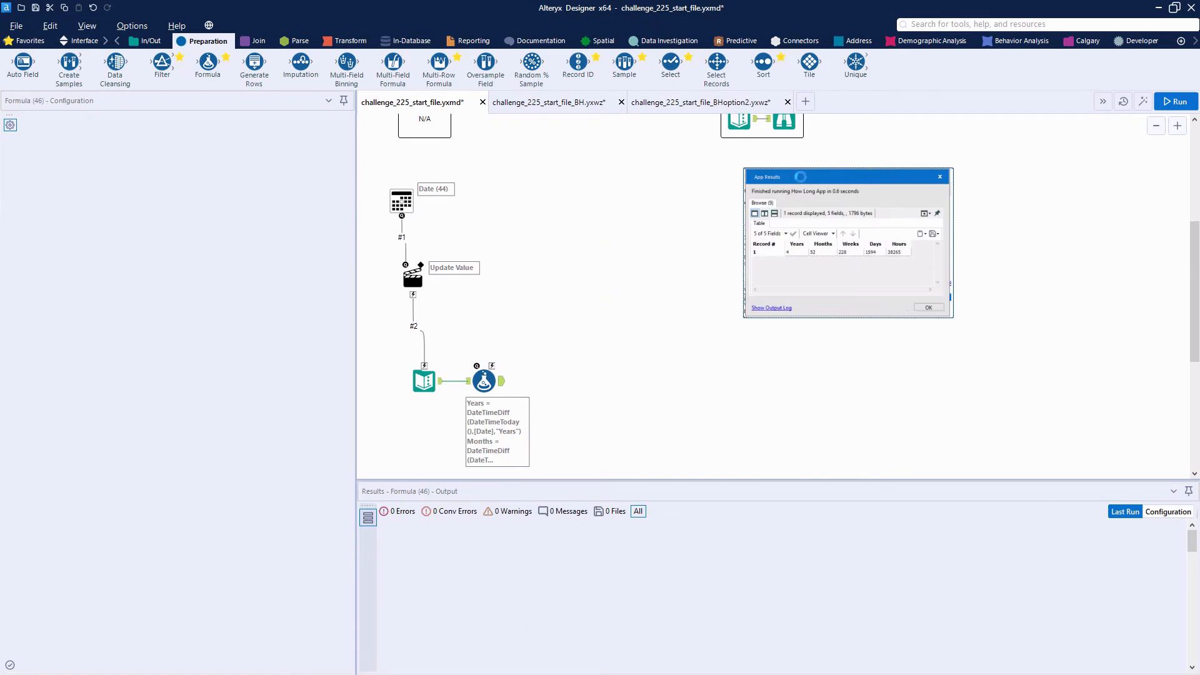
left_click(500, 382)
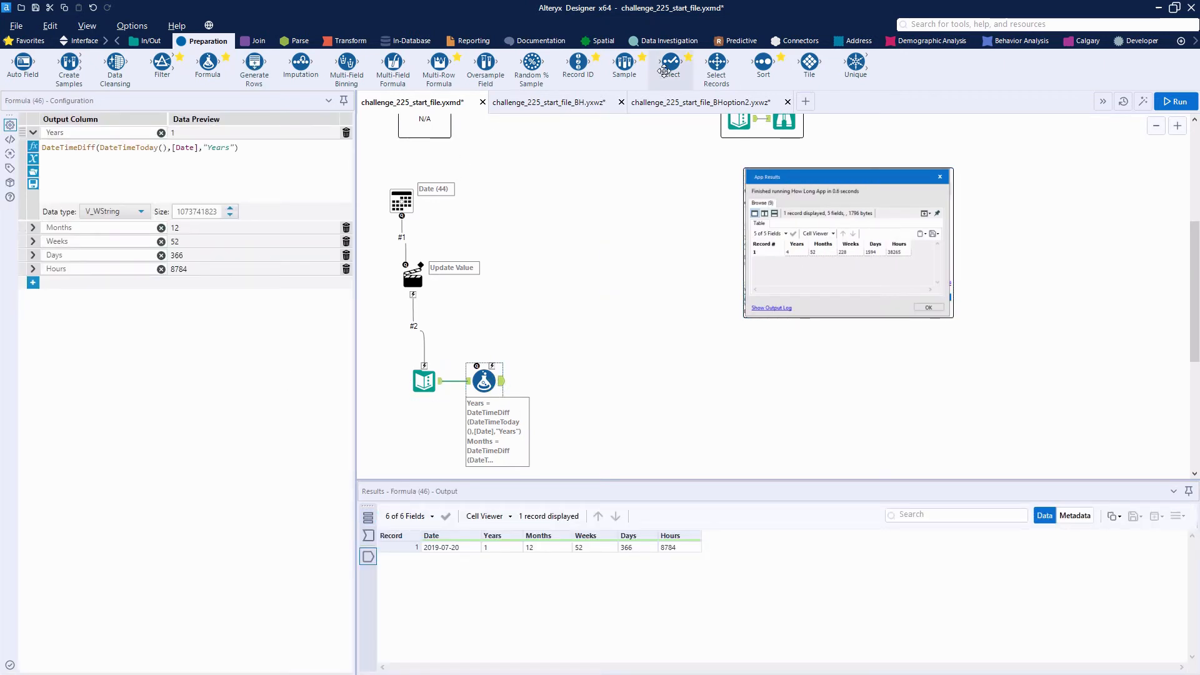
left_click_drag(665, 68, 581, 382)
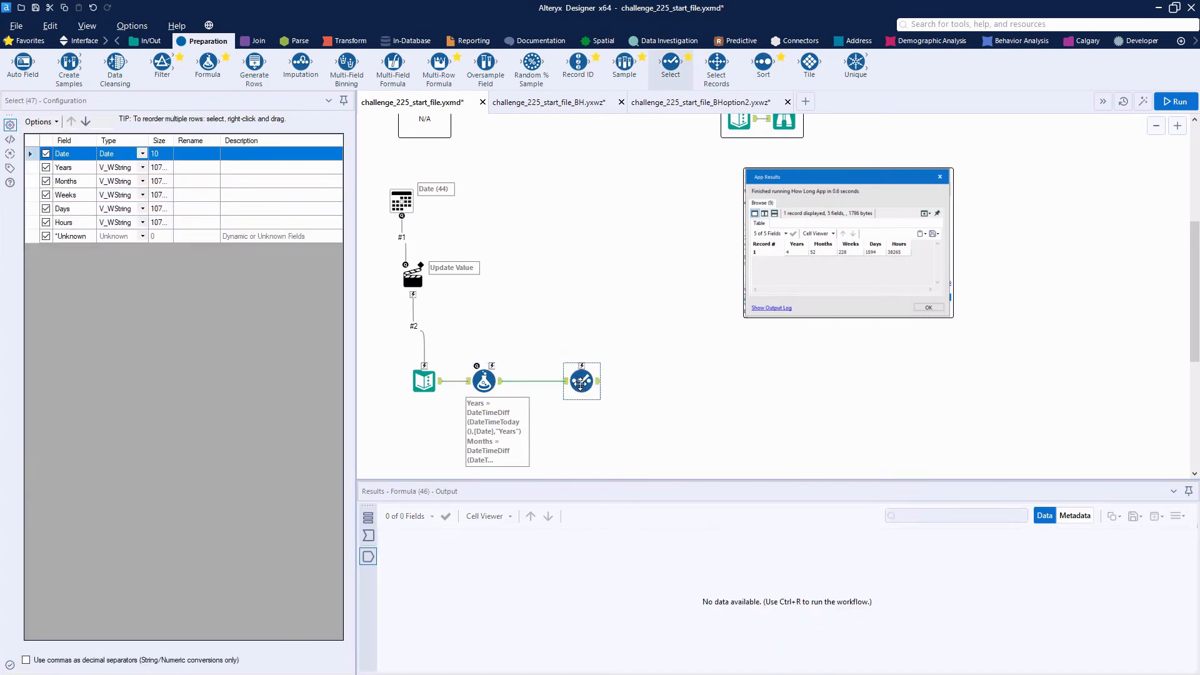
Attach a List Box interface tool to the Select tool with the question "Select the Units you would like displayed"
left_click(81, 42)
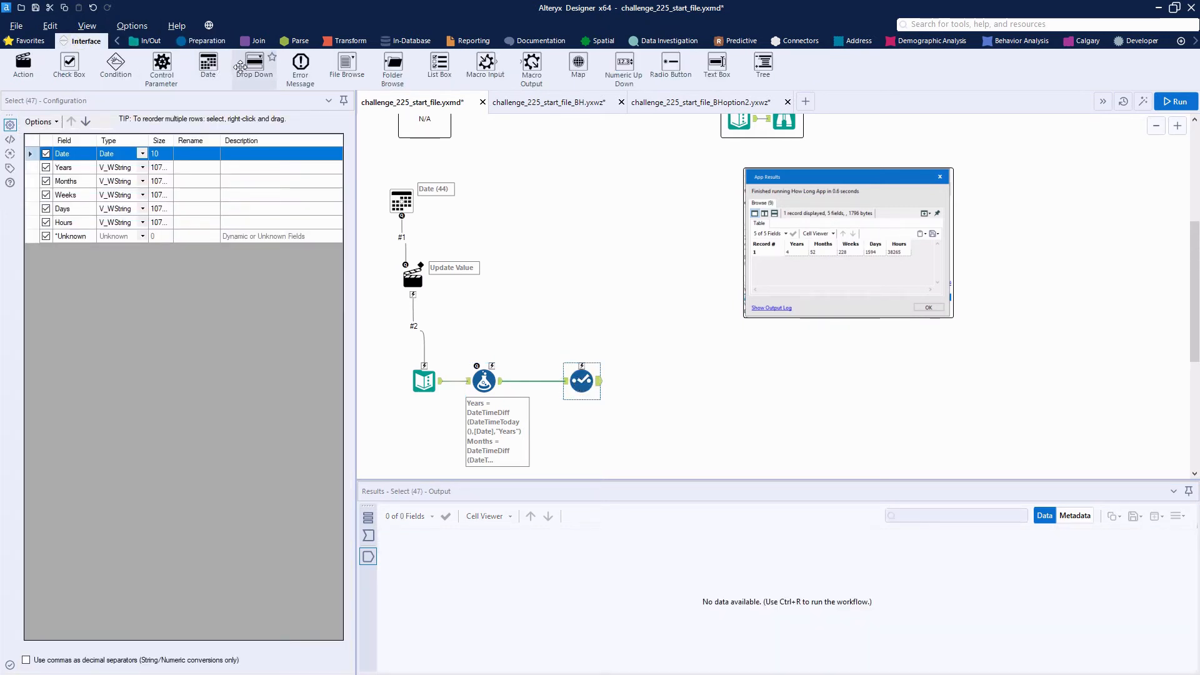
left_click_drag(429, 70, 582, 367)
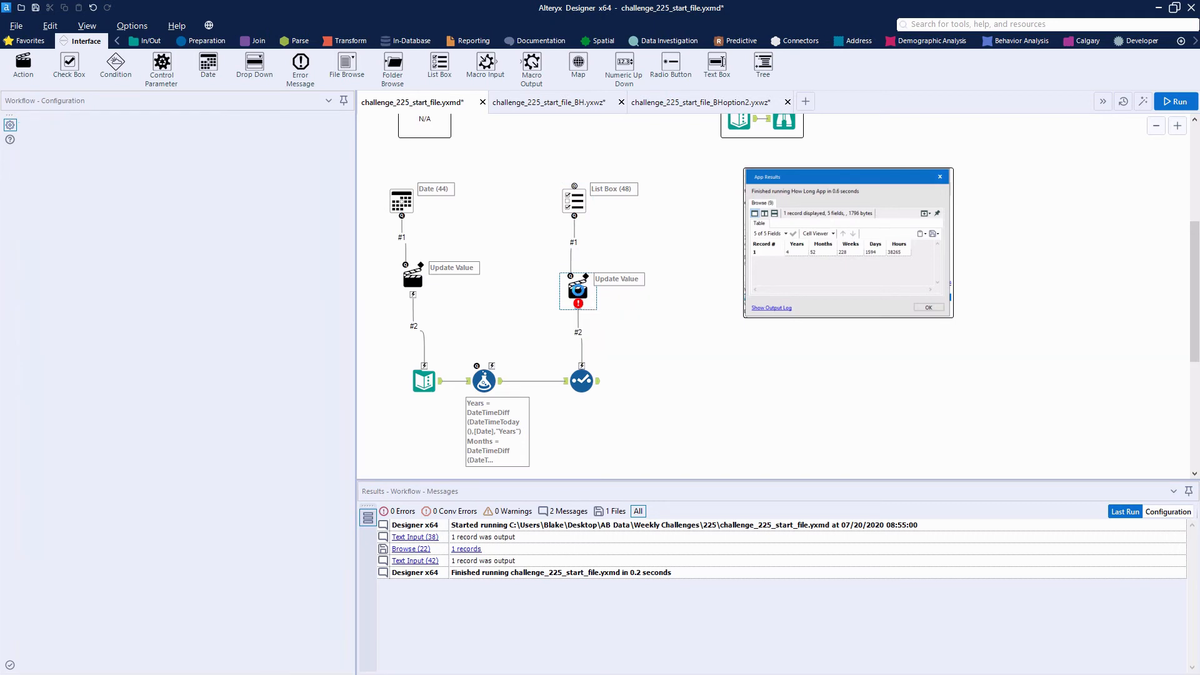
left_click(575, 197)
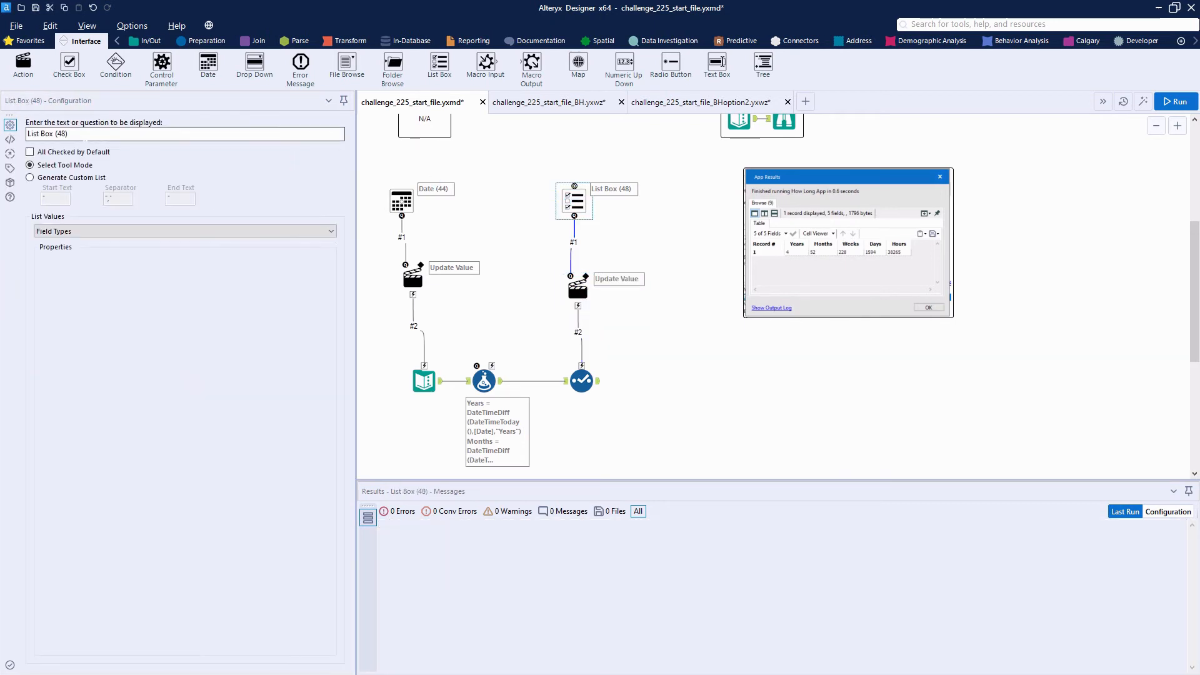
triple_click(83, 135)
type("S")
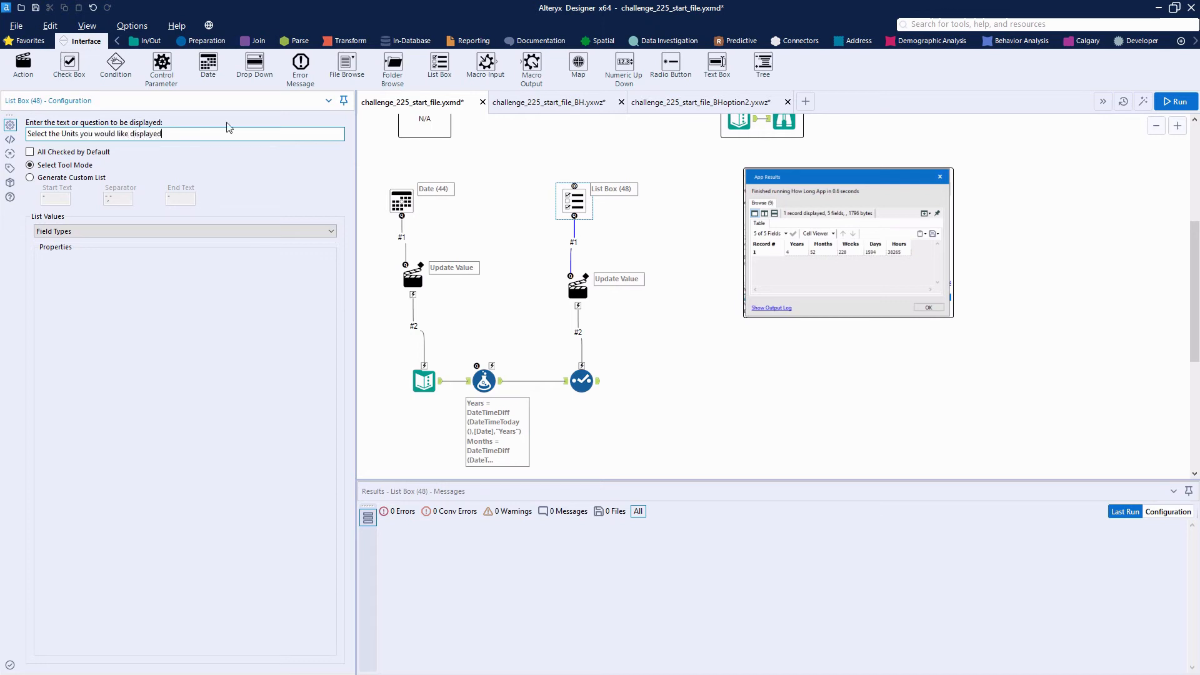
Switch the List Box to manually set values and list Years, Months, Weeks, Days and Hours, one per line
left_click(88, 231)
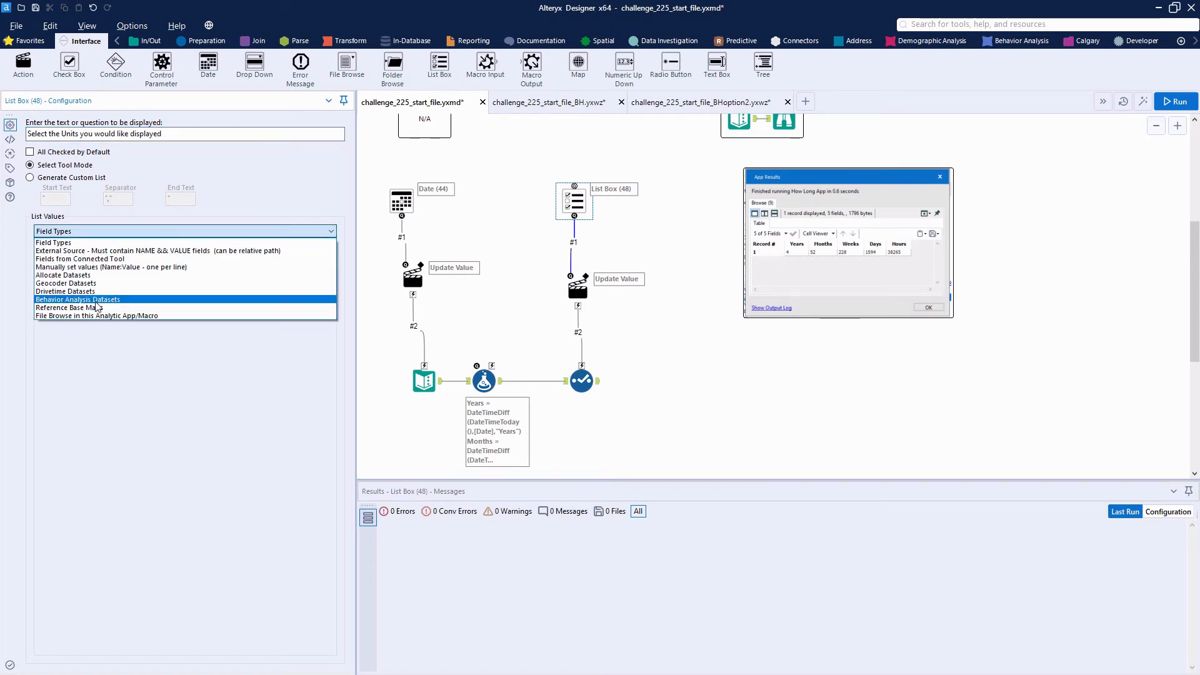
left_click(110, 267)
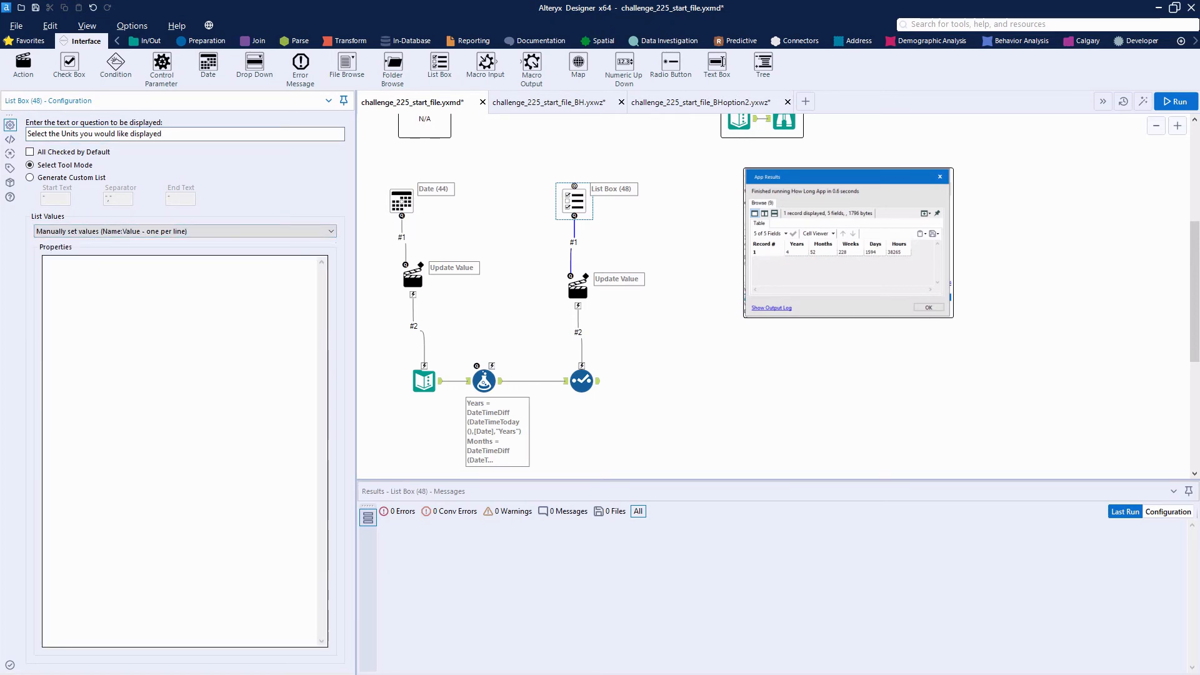
left_click(117, 273)
type("Years")
key("Return")
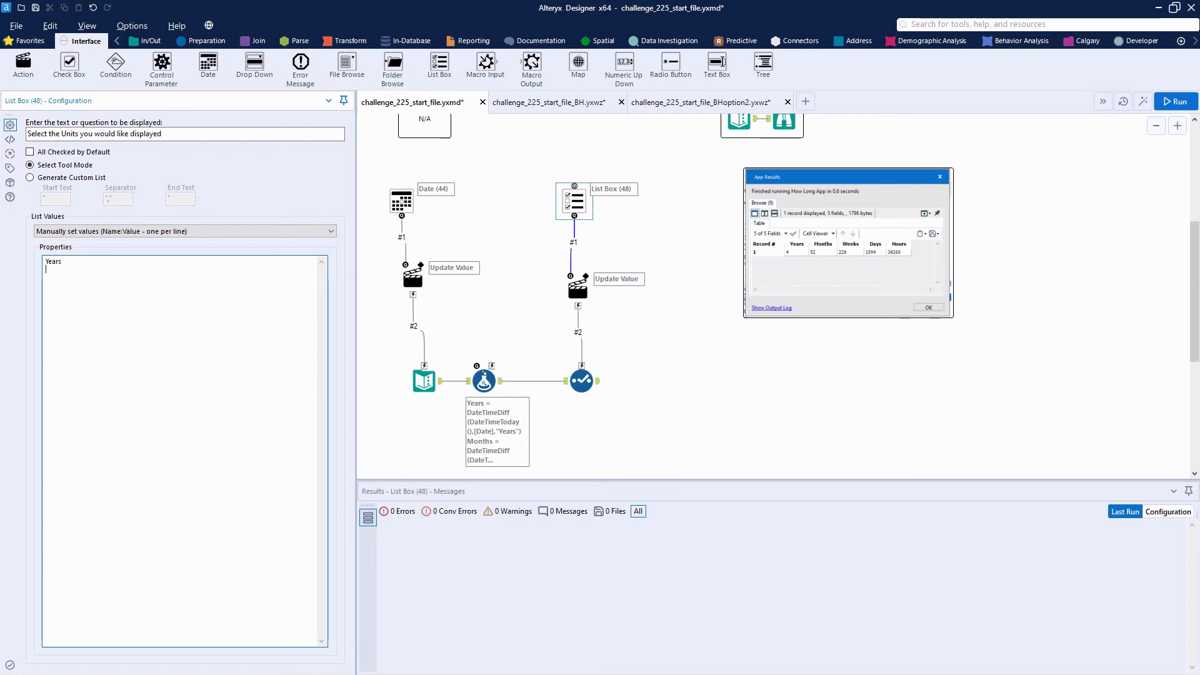
type("Months")
key("Return")
type("Weeks ")
type("Days")
key("Return")
type("Hours")
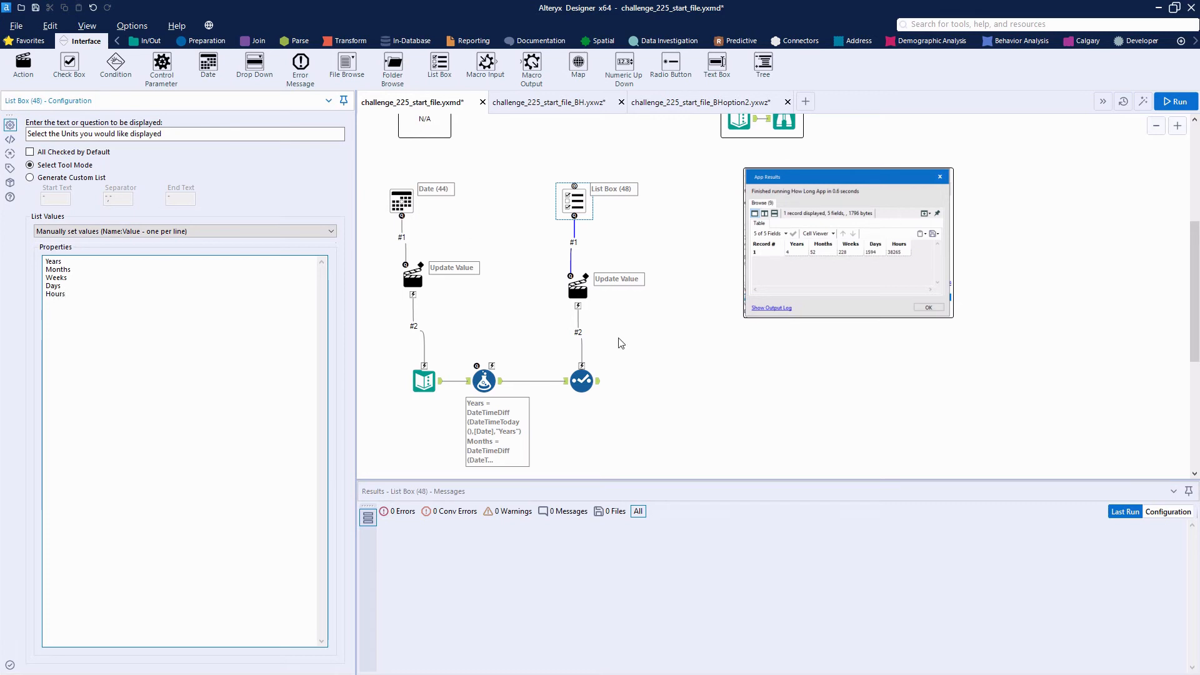
Set the List Box's action type to "Update Select with multi-select ListBox"
left_click(577, 289)
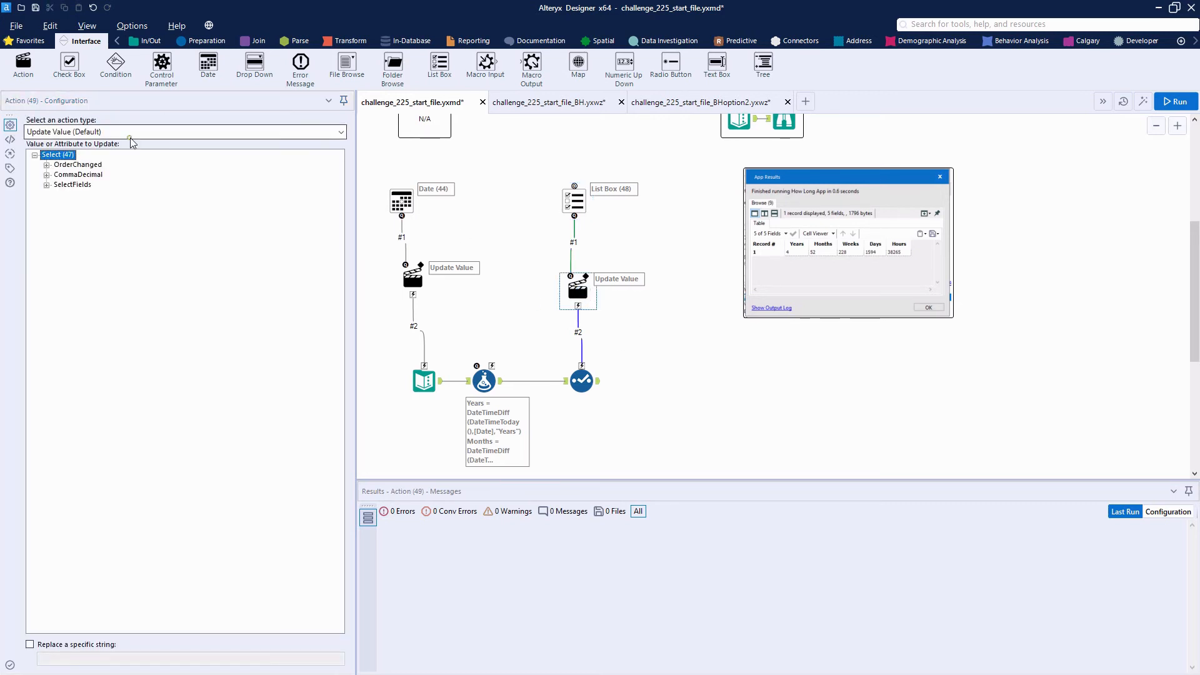
left_click(130, 133)
left_click(130, 157)
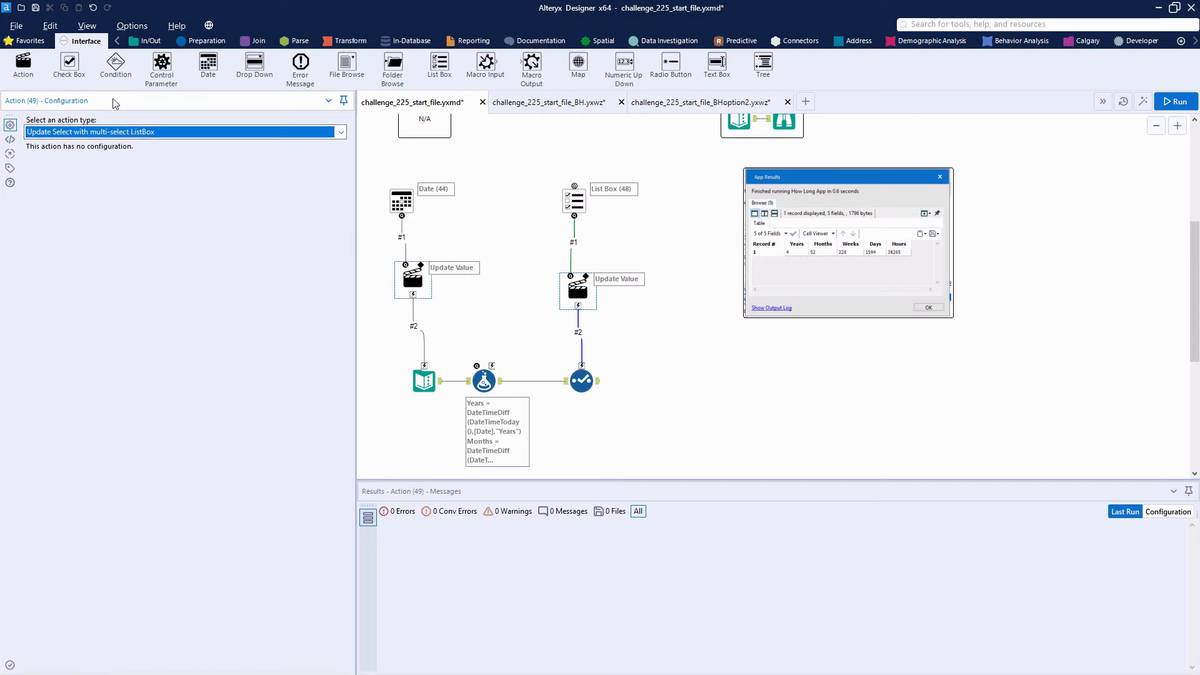
Open the analytic app interface to check its date and unit questions, trying July 13, 2020 as the date
left_click(1144, 103)
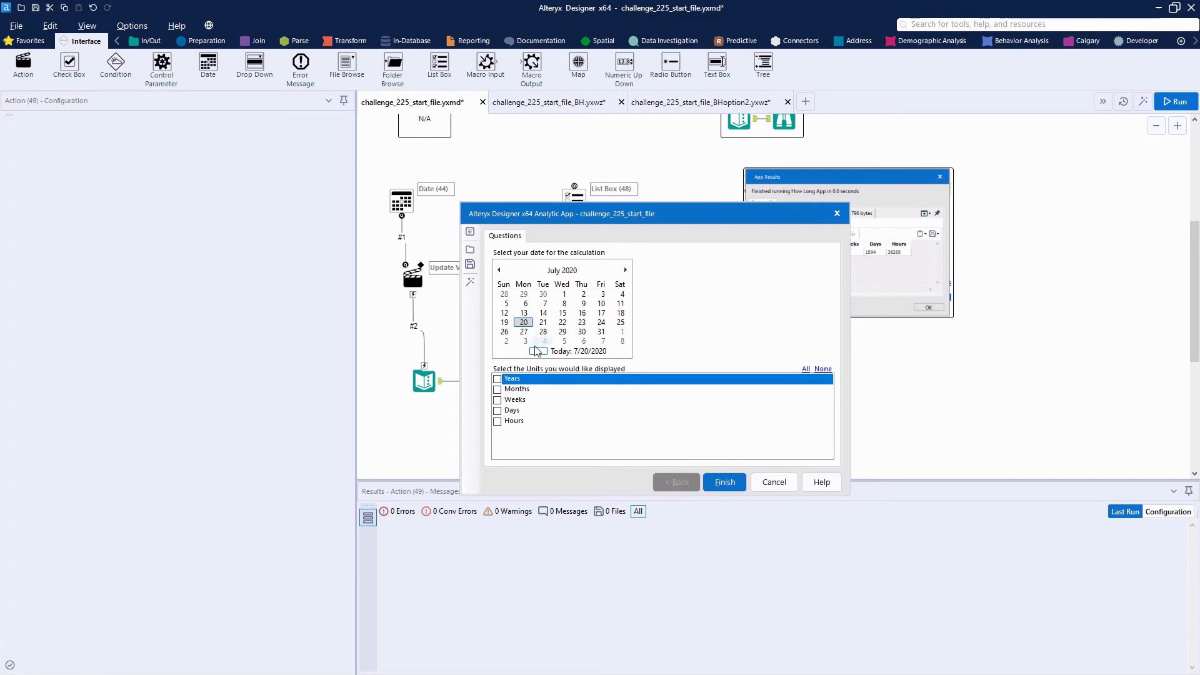
left_click(524, 313)
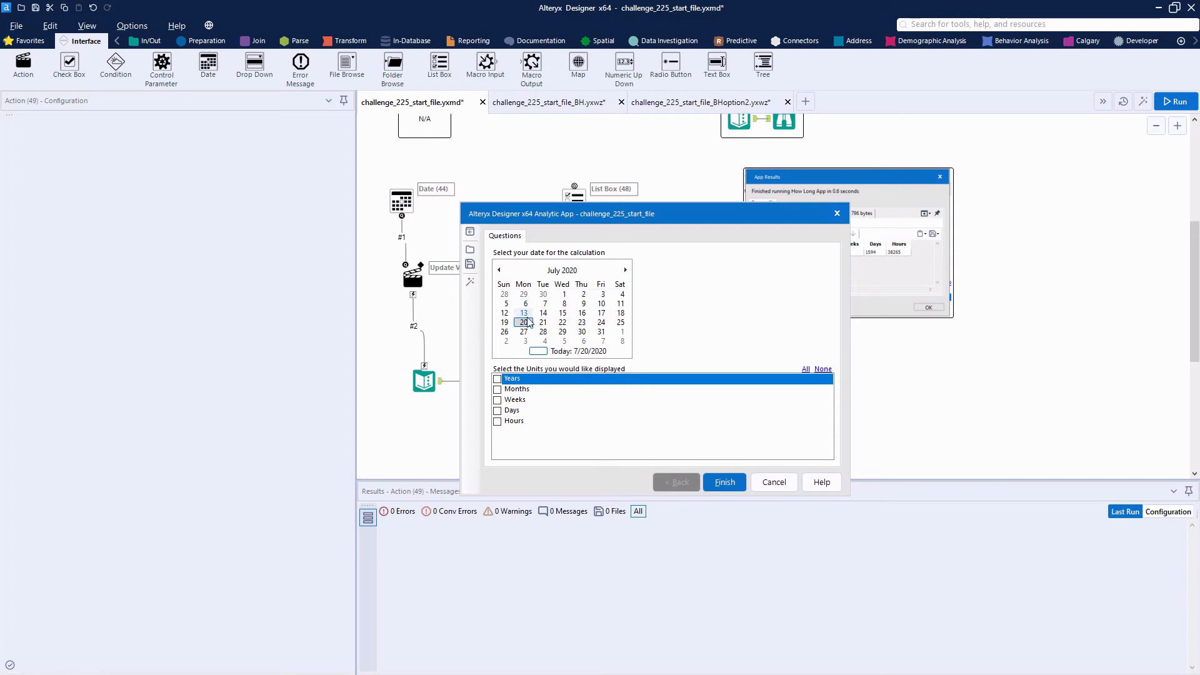
left_click(725, 482)
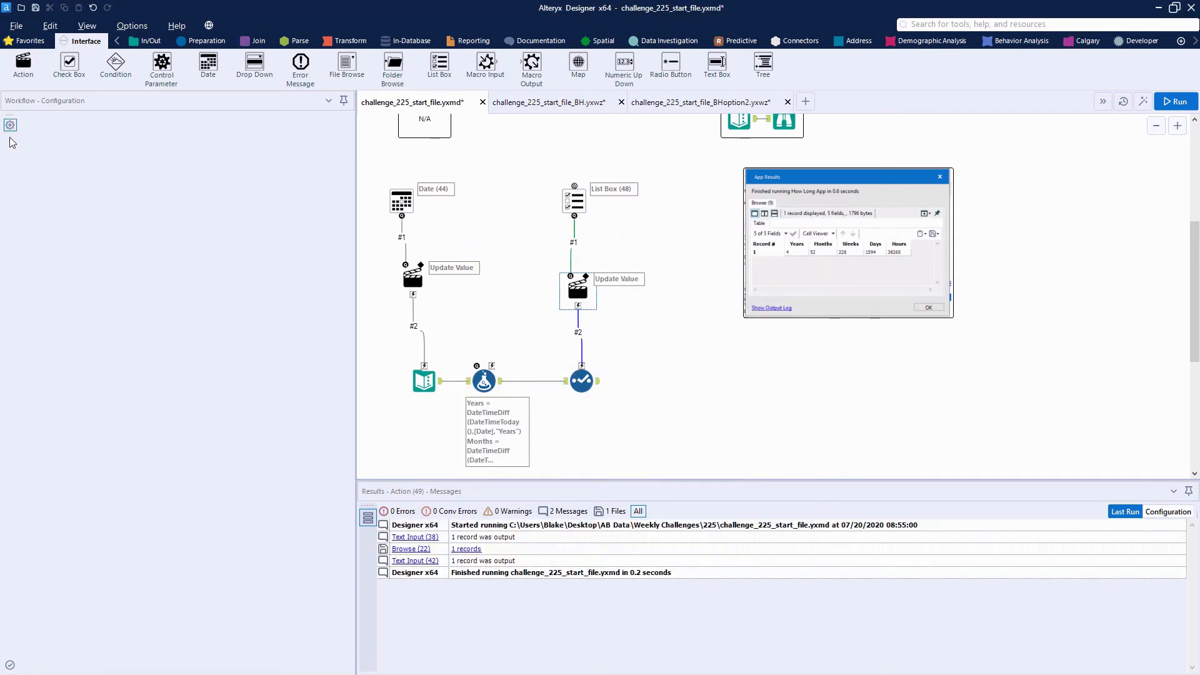
Connect a Browse tool to the Select tool's output and name it "View your results"
left_click(30, 41)
left_click_drag(23, 62, 691, 383)
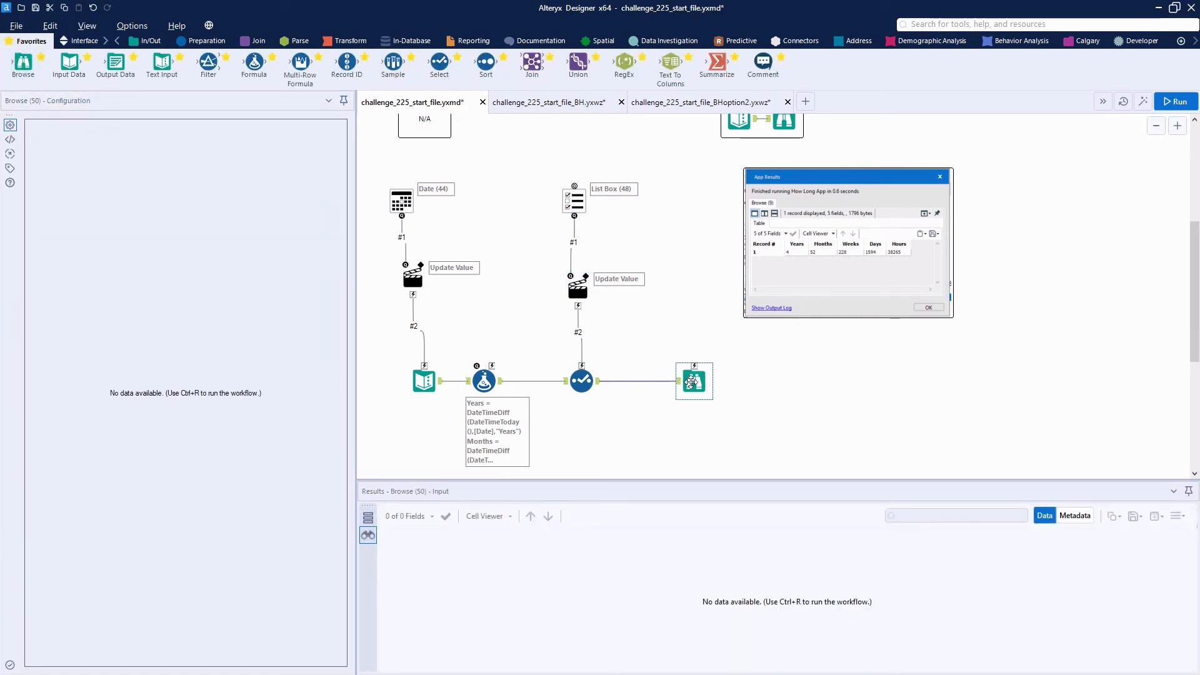
left_click(10, 168)
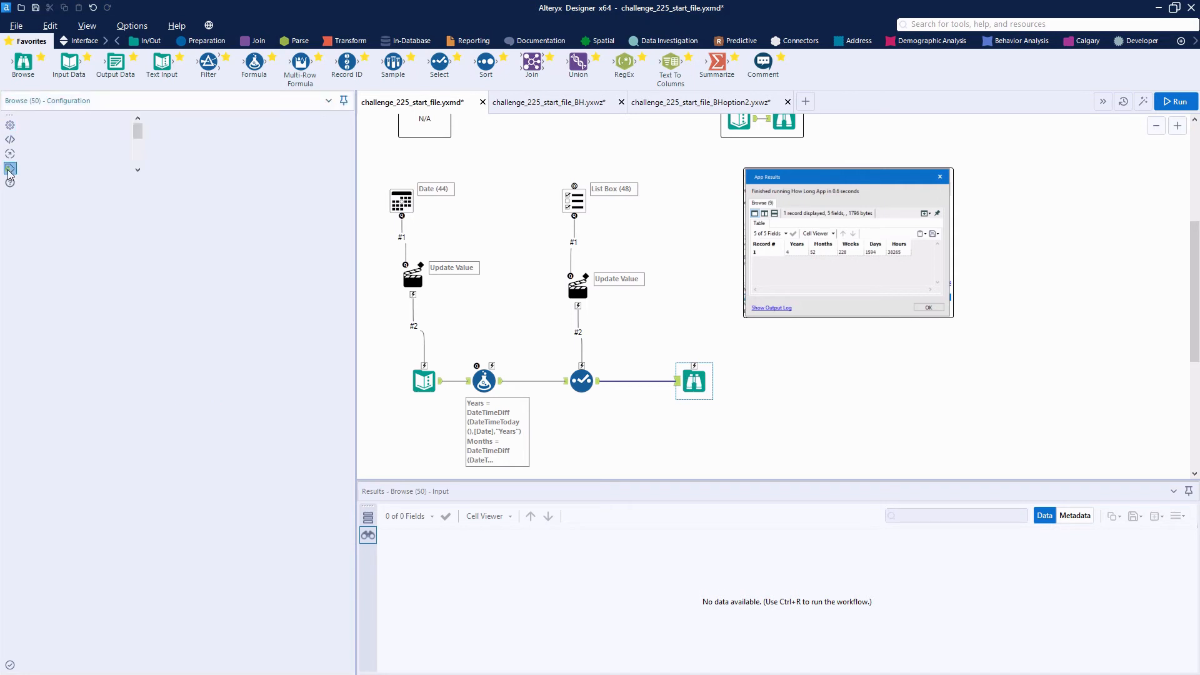
left_click(37, 164)
type("View ")
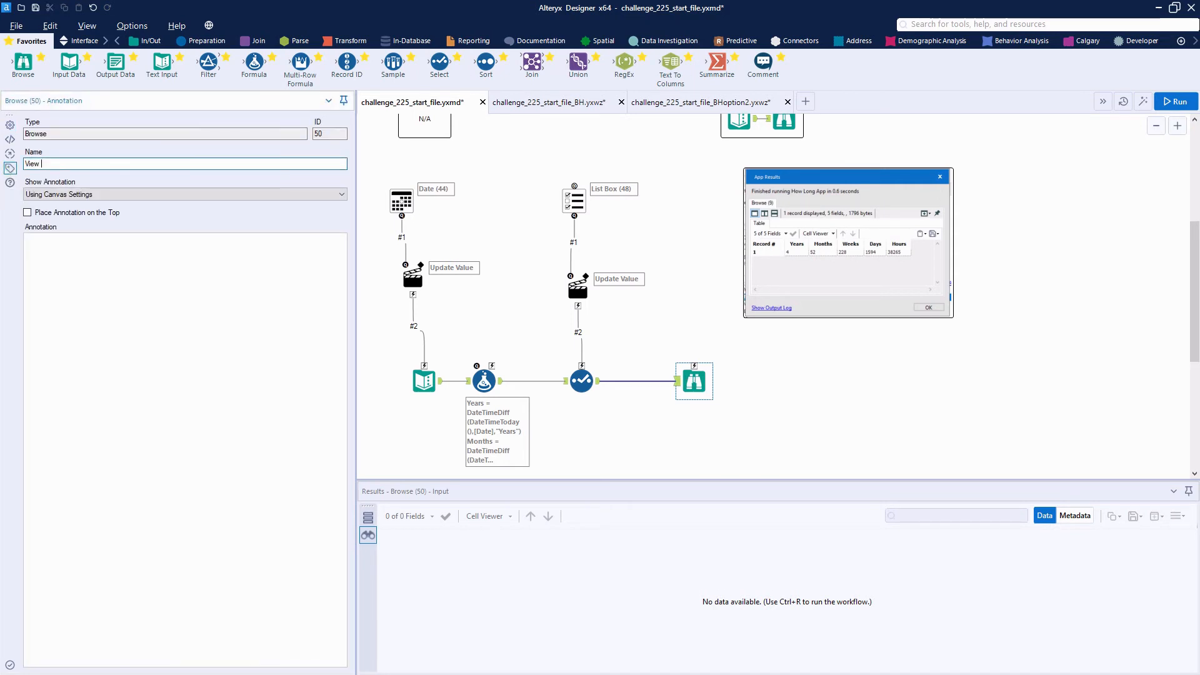
type("your results")
In the Interface Designer properties, set the app to show the results of Browse (50) on success
key("ctrl+alt+d")
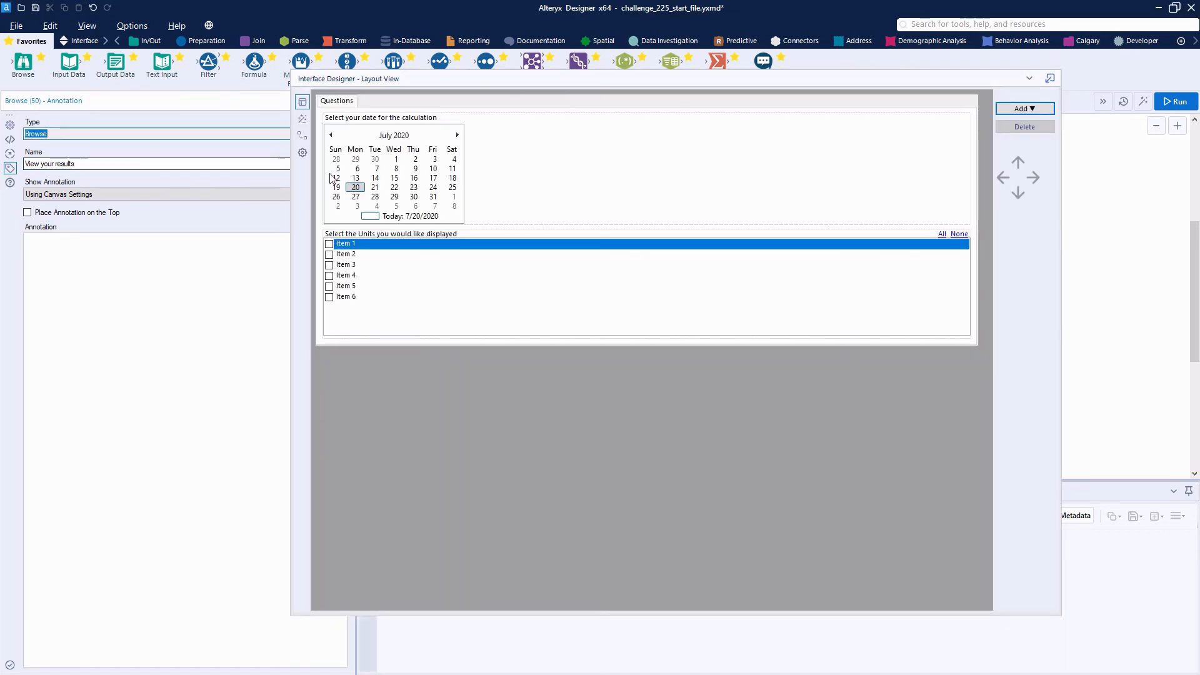
left_click(305, 152)
left_click(341, 189)
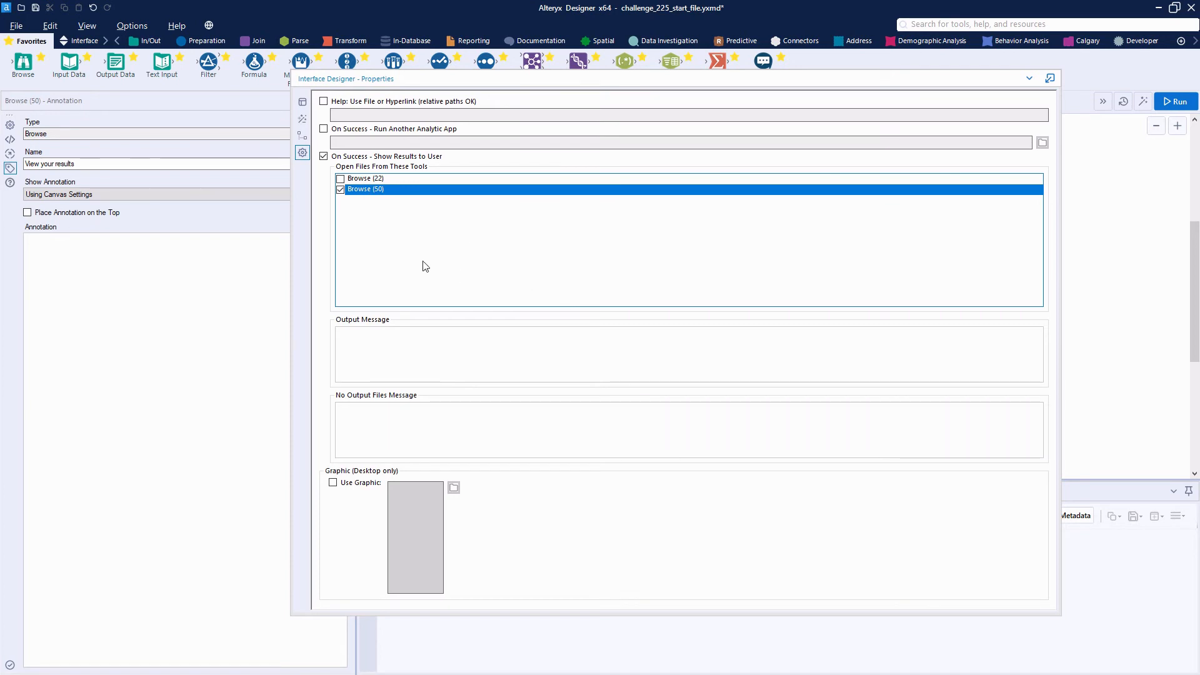
Hide the Interface Designer and save the workflow as an analytic app named challenge_225_start_filevideo
left_click(1029, 79)
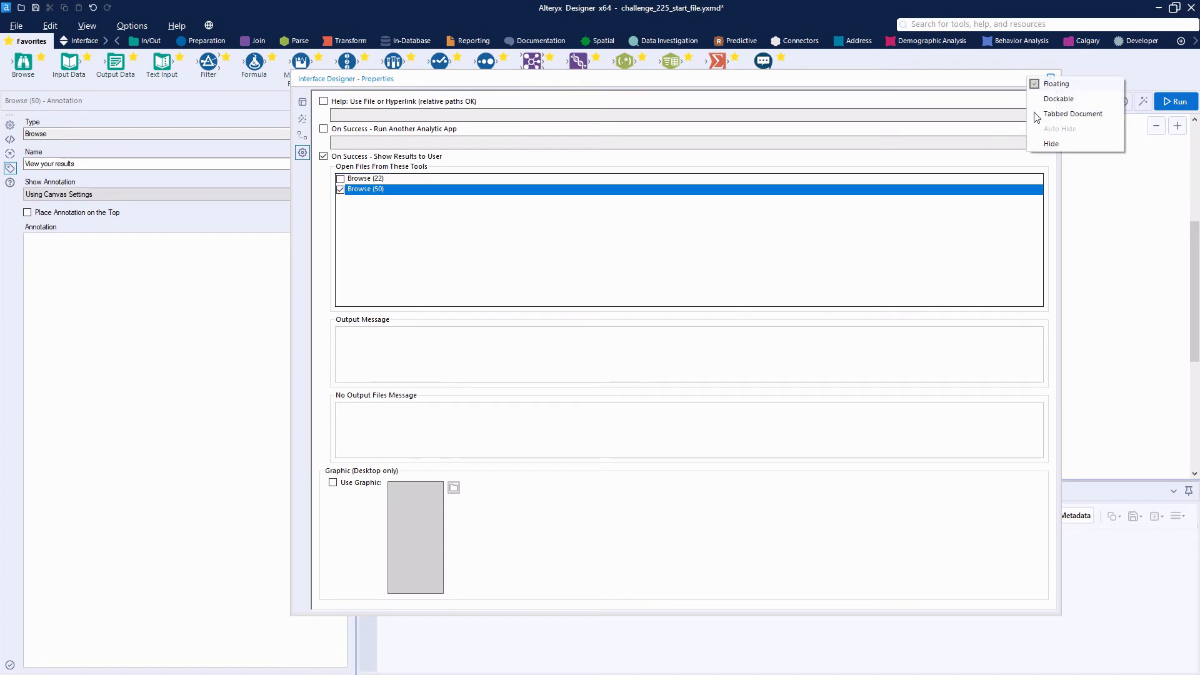
left_click(1052, 144)
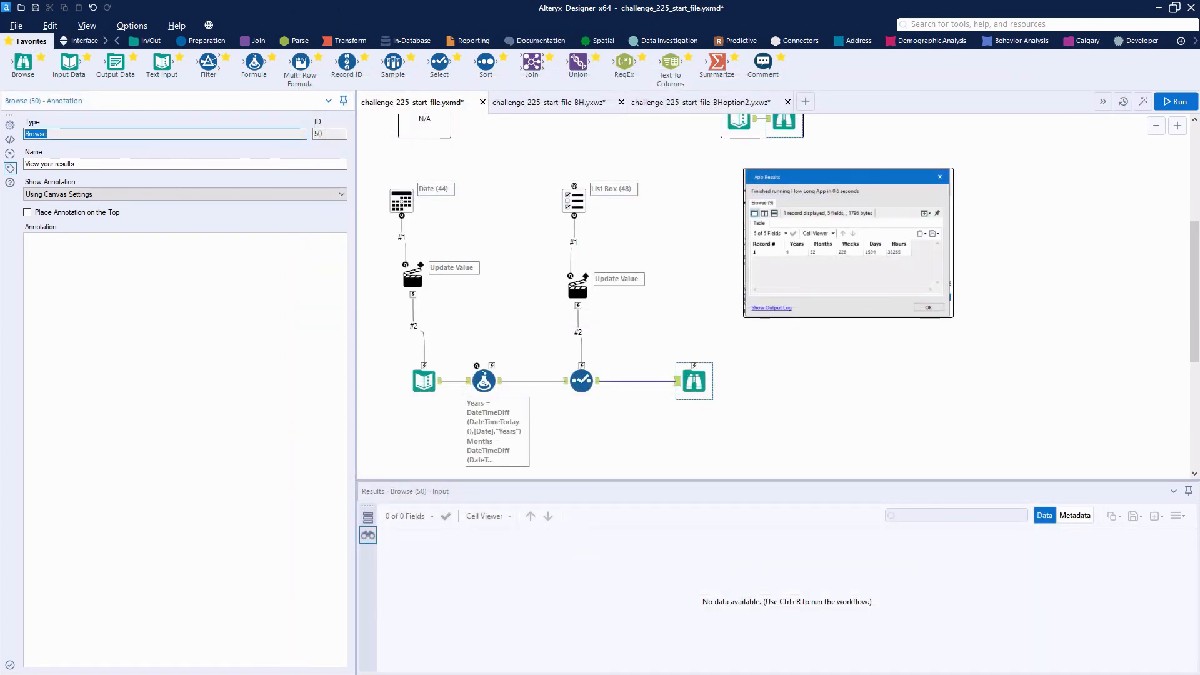
left_click(18, 25)
left_click(43, 123)
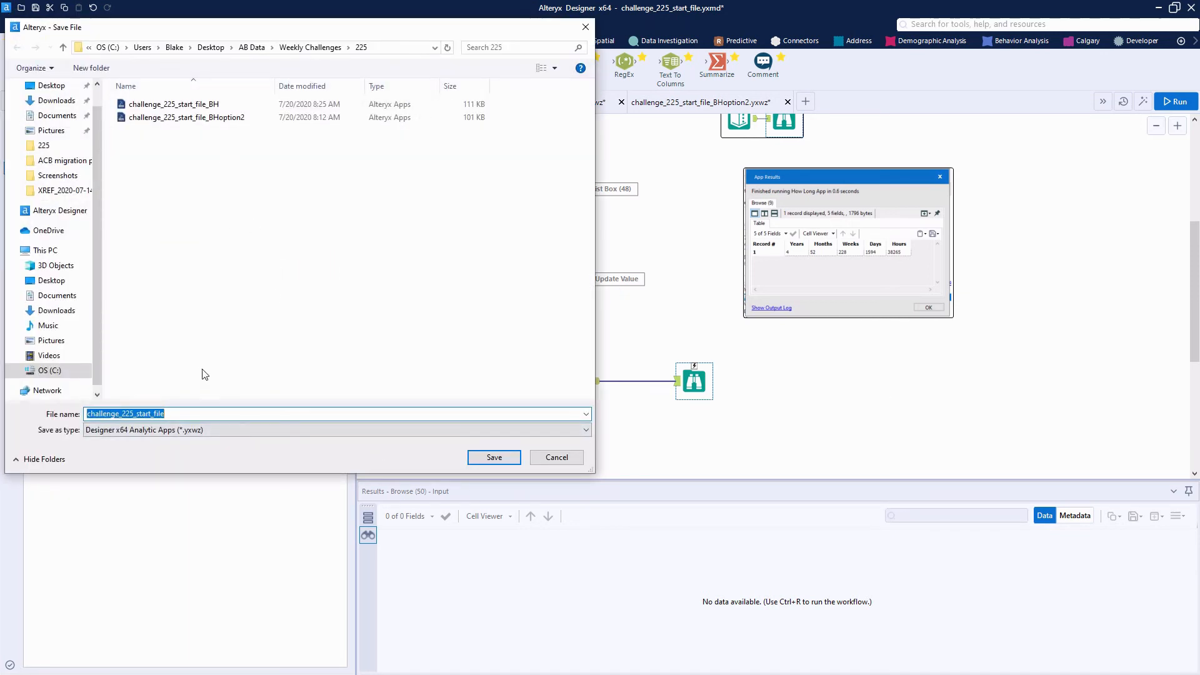
left_click(235, 414)
type("video")
key("Return")
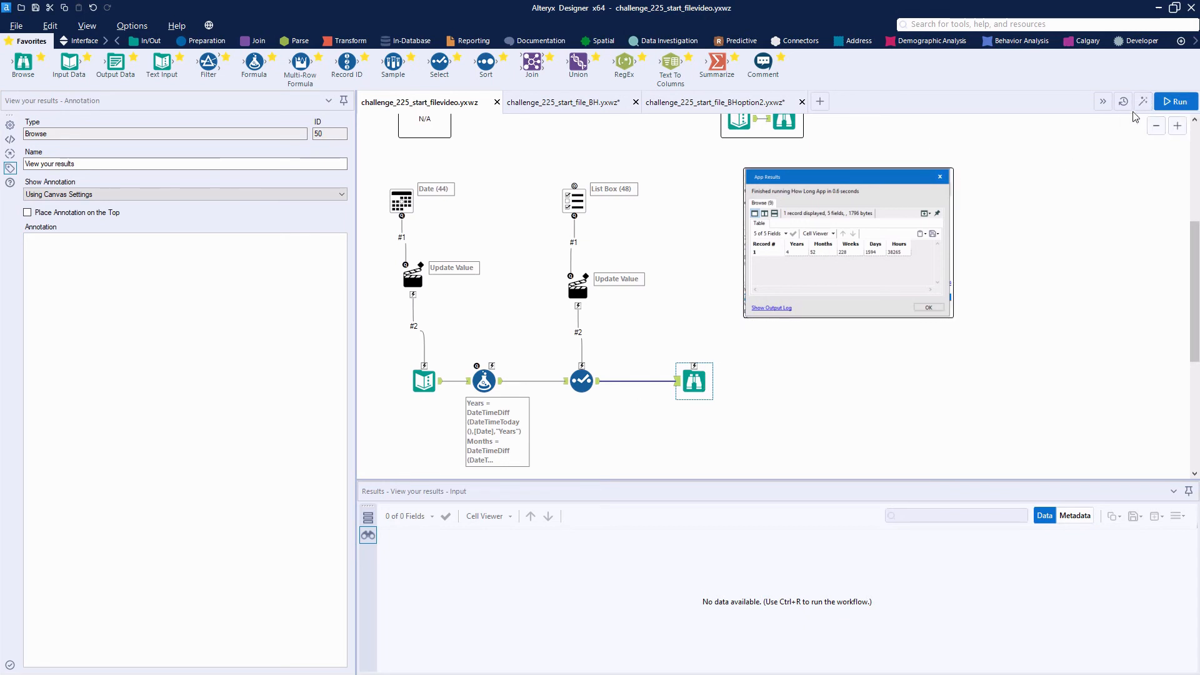
Move the Browse tool above the Select tool's level and run the app for July 6, 2020 with all five units selected
left_click_drag(689, 373, 689, 329)
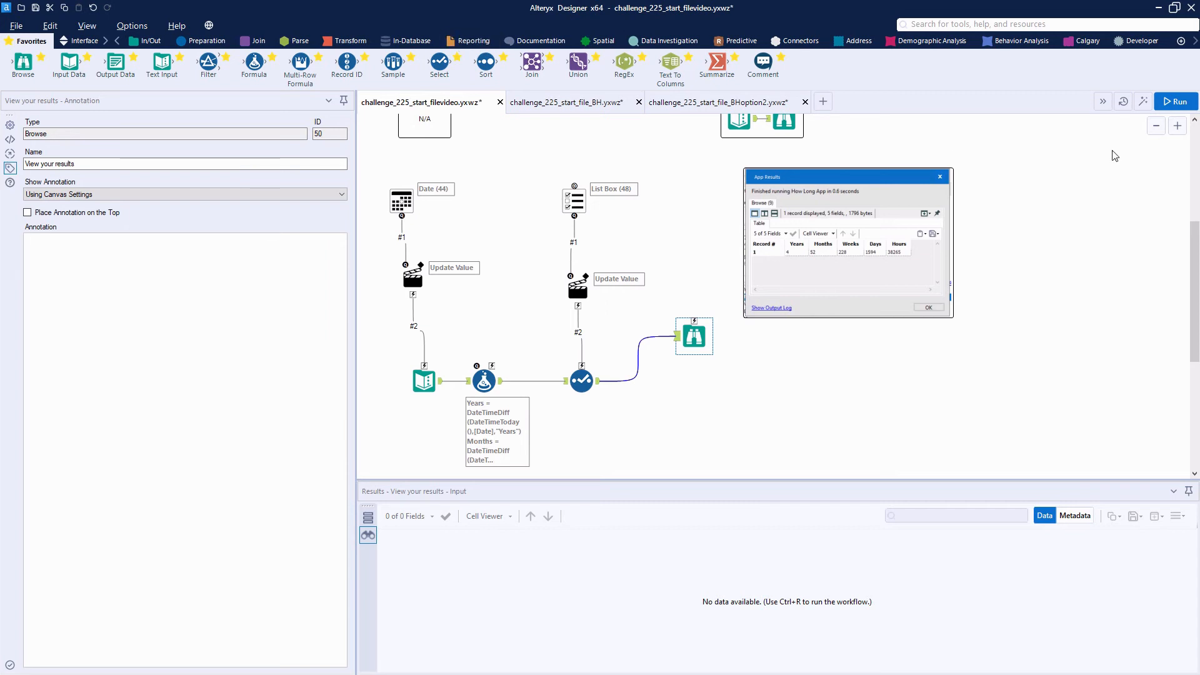
left_click(1142, 102)
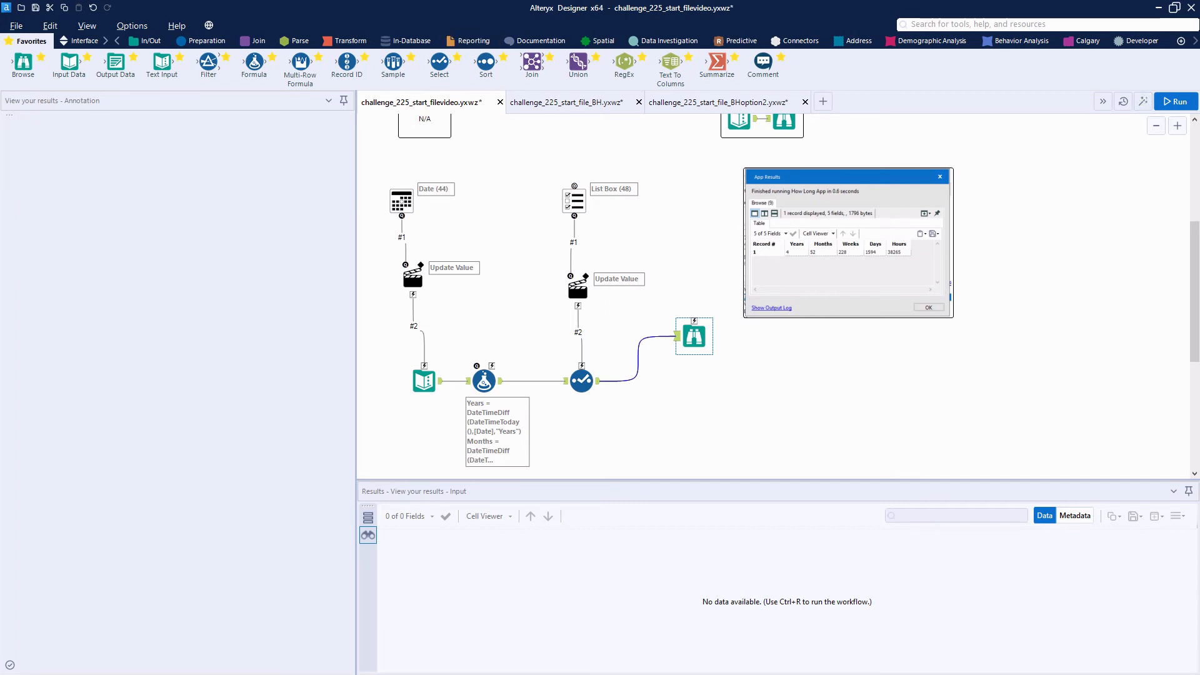
left_click_drag(455, 173, 507, 186)
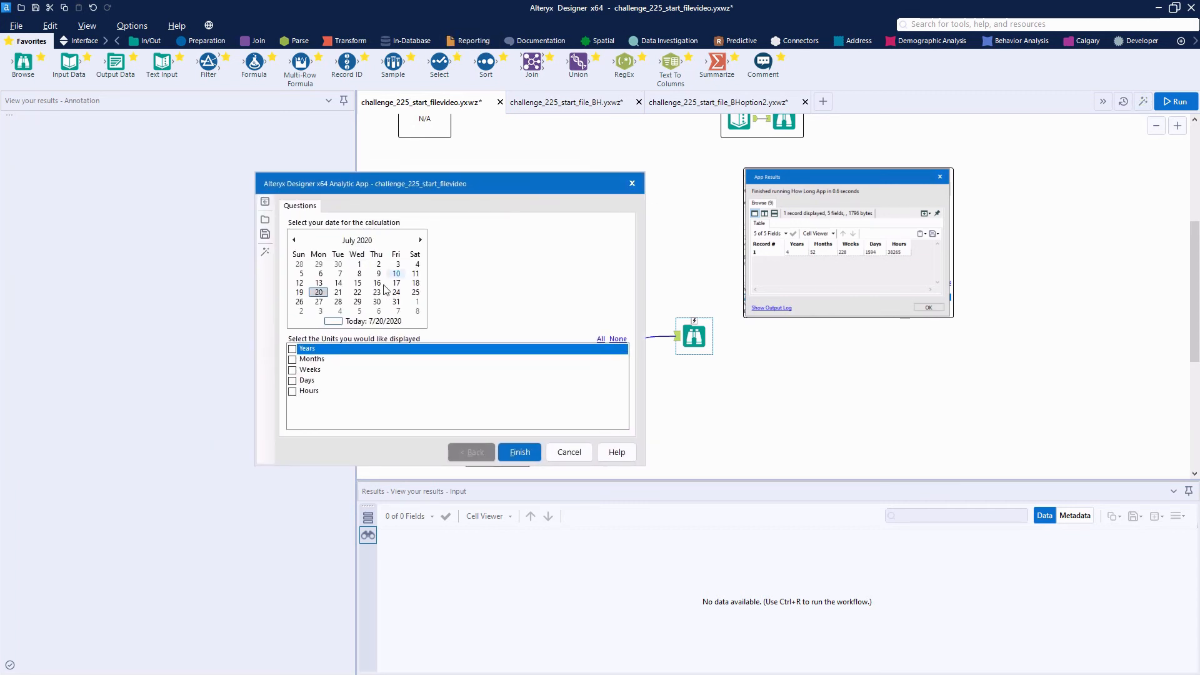
left_click(320, 274)
left_click(292, 370)
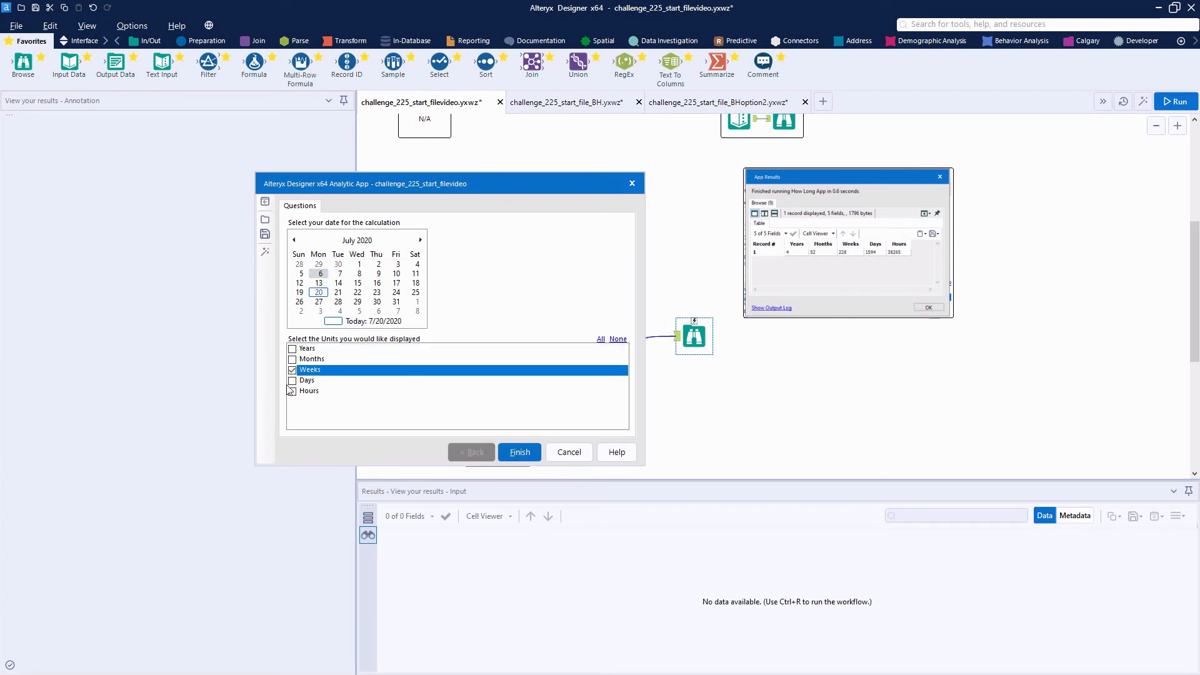
left_click(291, 380)
left_click(292, 392)
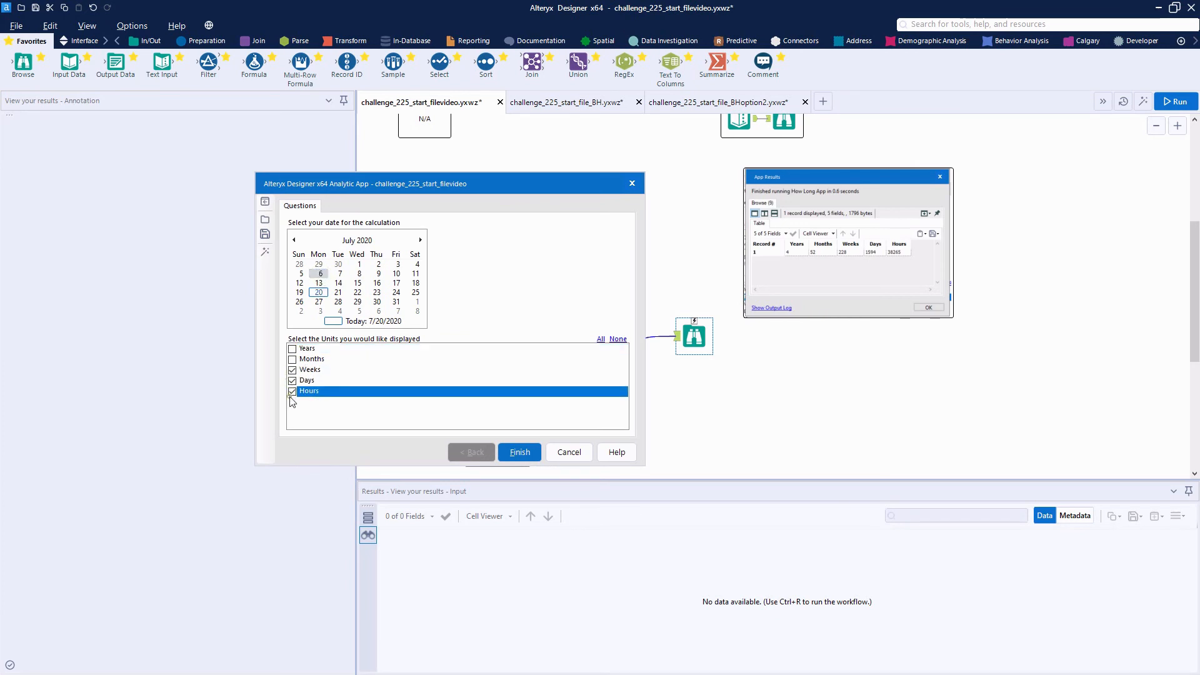
left_click(292, 359)
left_click(292, 349)
left_click(512, 454)
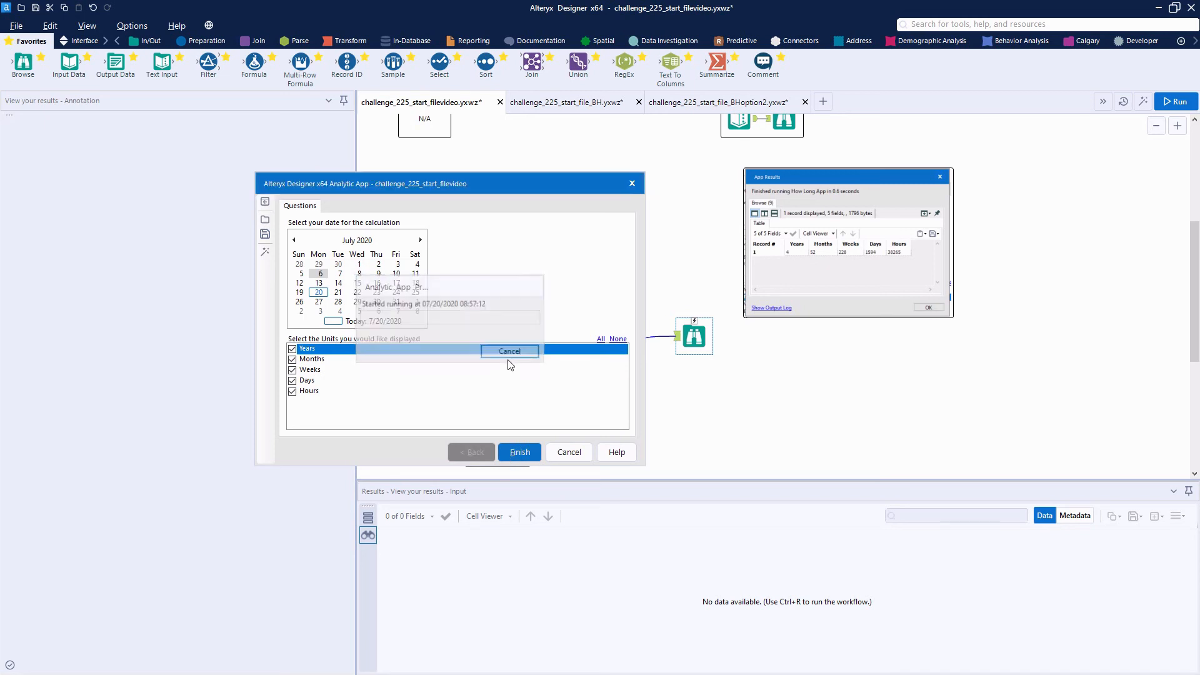
Review all columns of the app's results table, and close the results and the app
left_click_drag(440, 352, 538, 350)
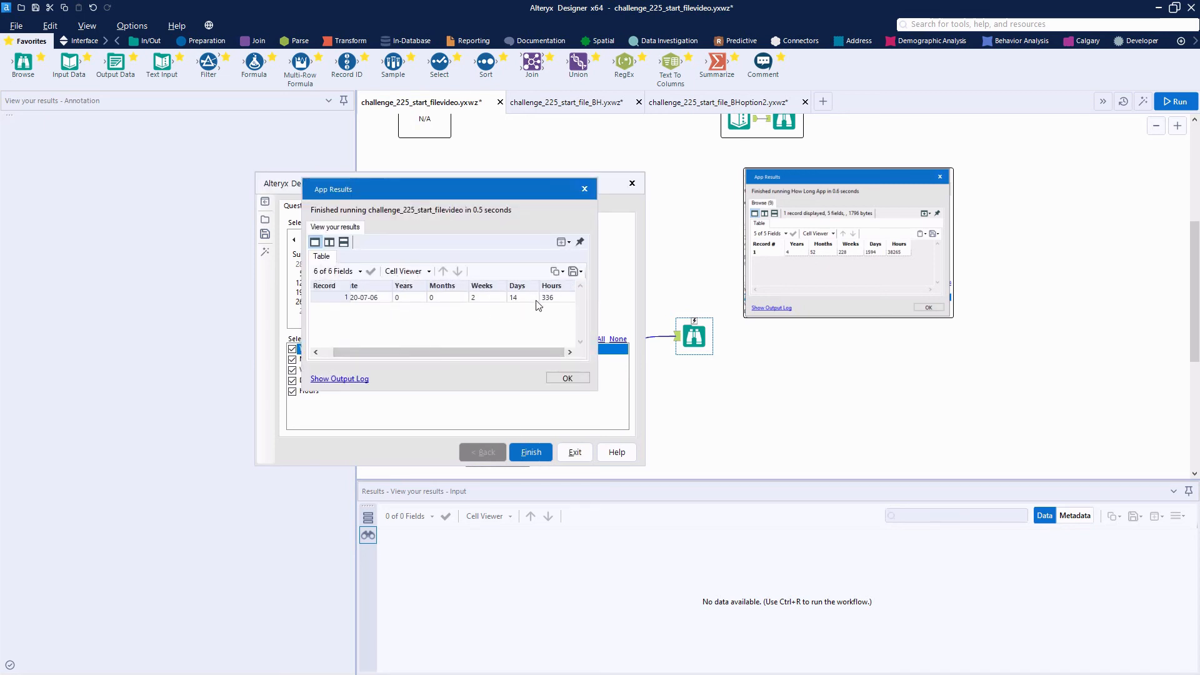
left_click_drag(537, 357, 497, 366)
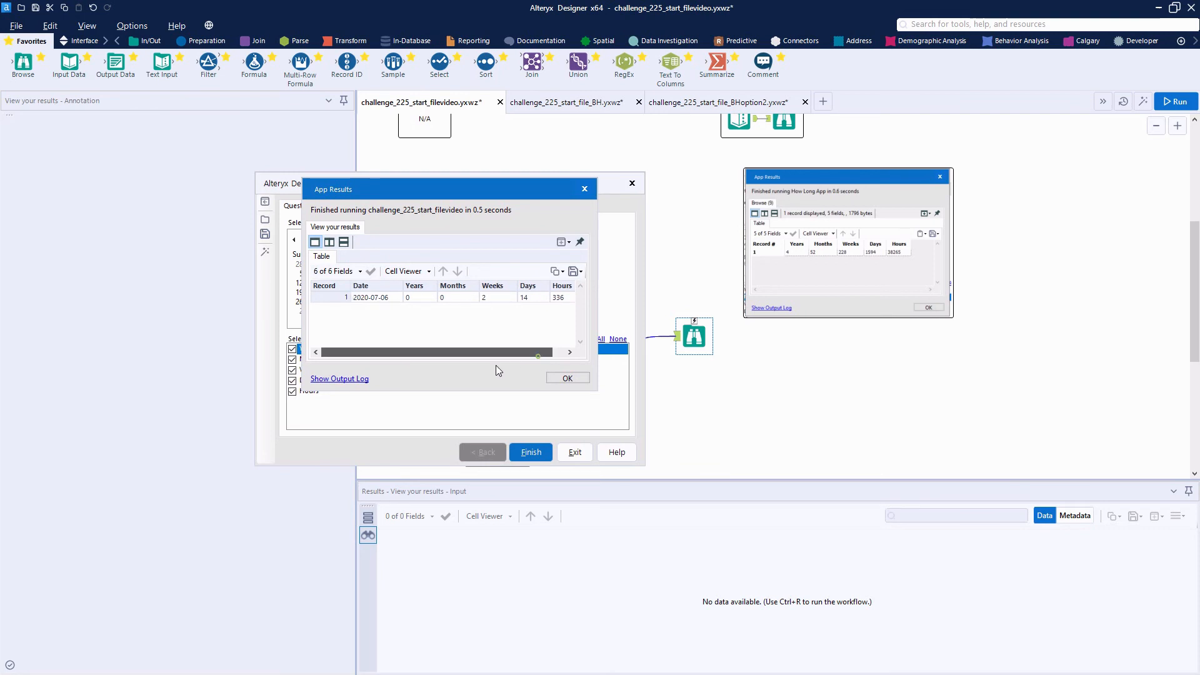
left_click(582, 193)
left_click(626, 189)
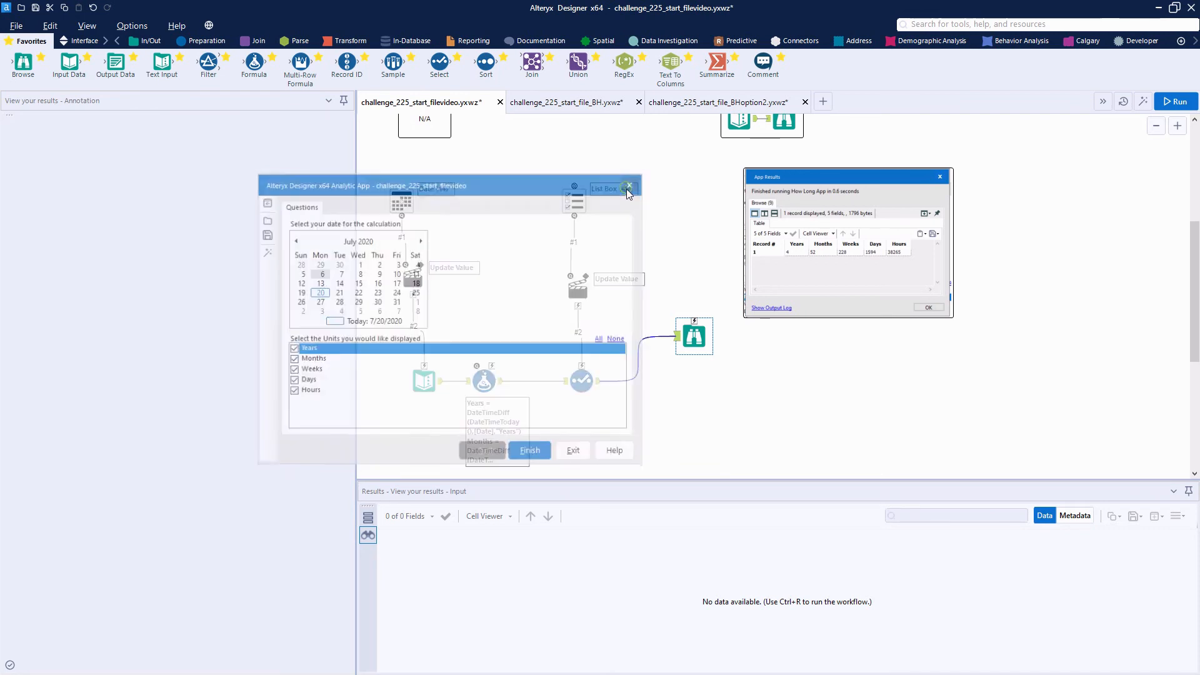
Connect a Table tool to the Select tool's output and follow it with a Render tool that outputs a Temporary Composer File
left_click(469, 40)
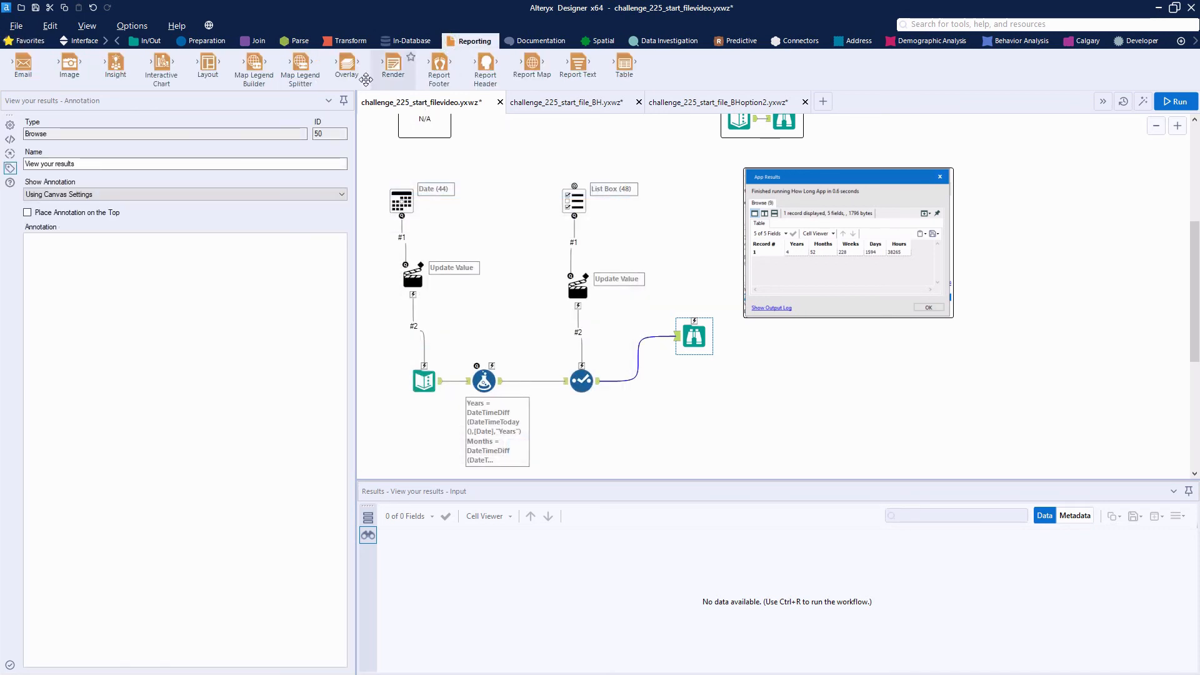
left_click_drag(624, 63, 654, 397)
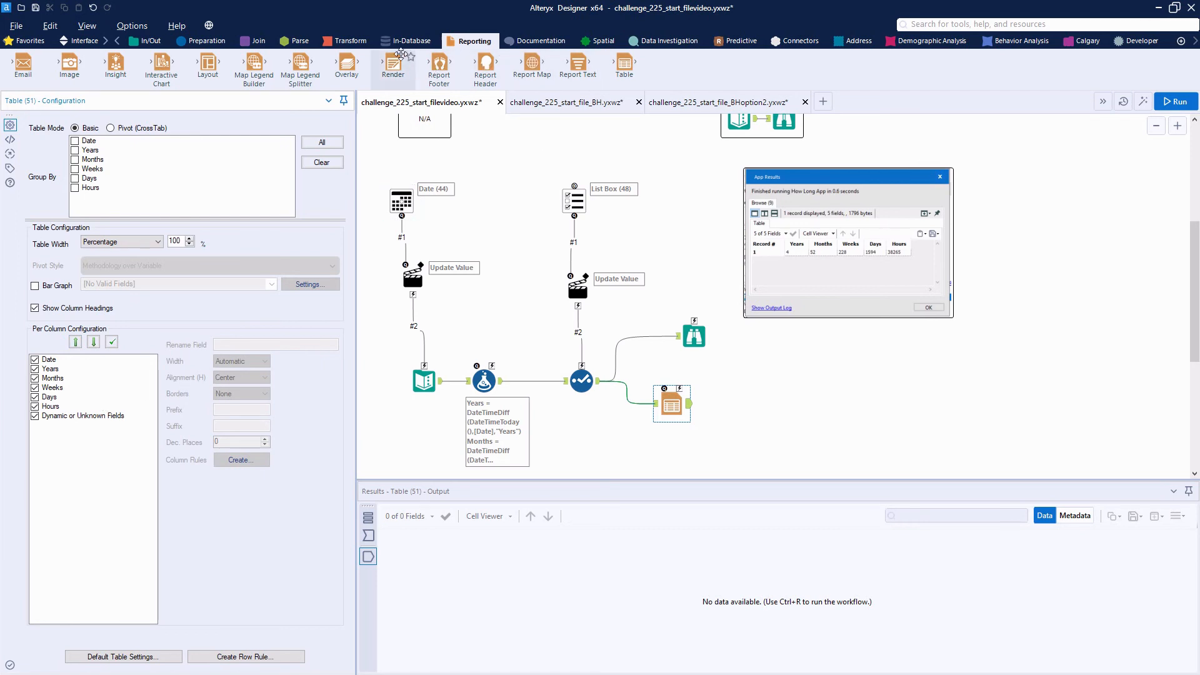
left_click_drag(393, 62, 734, 403)
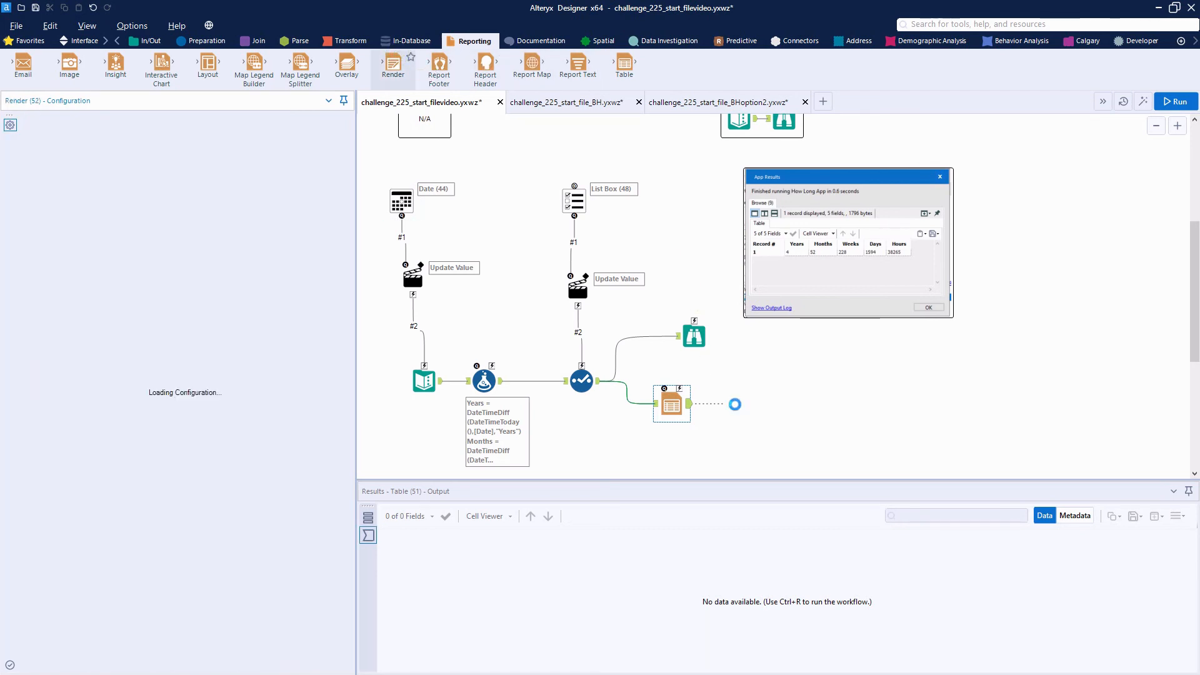
left_click(171, 139)
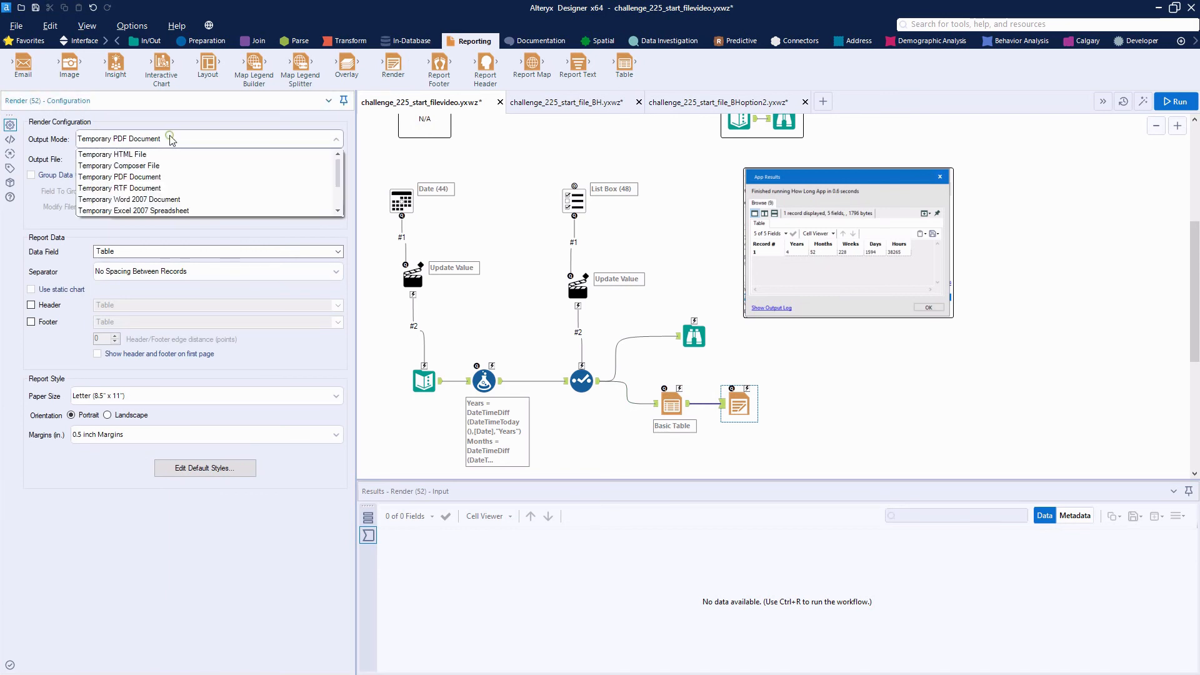
left_click(151, 167)
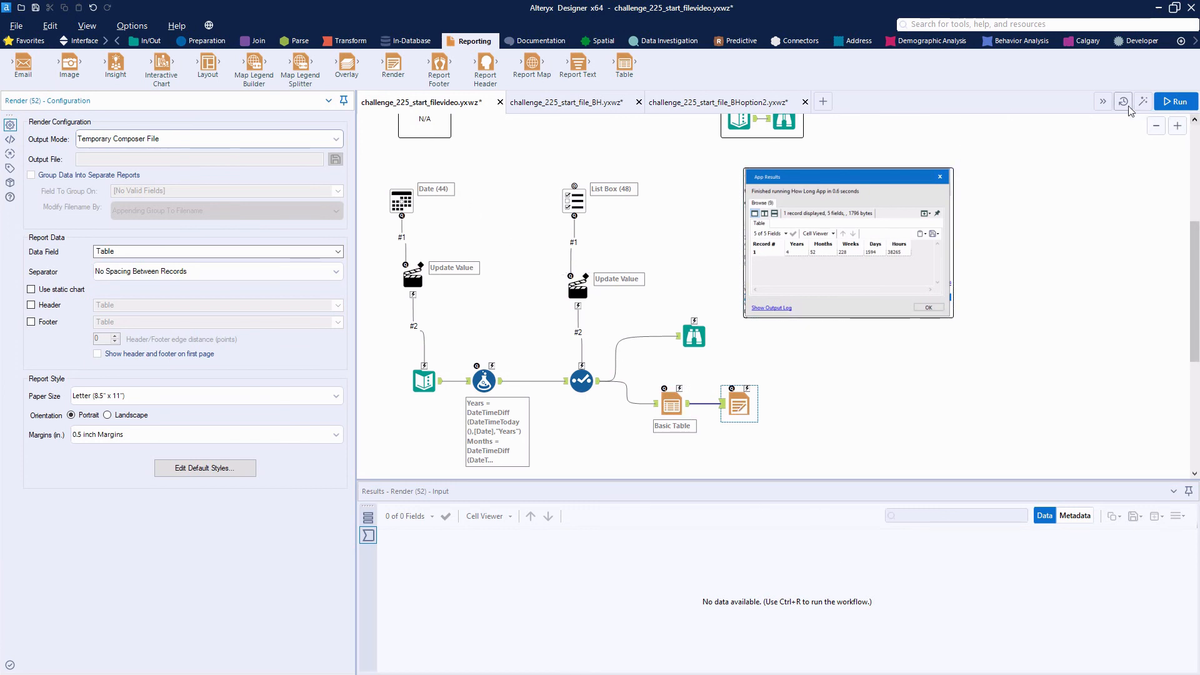
Save the app and run it for May 4, 2020 with all units selected
left_click(17, 25)
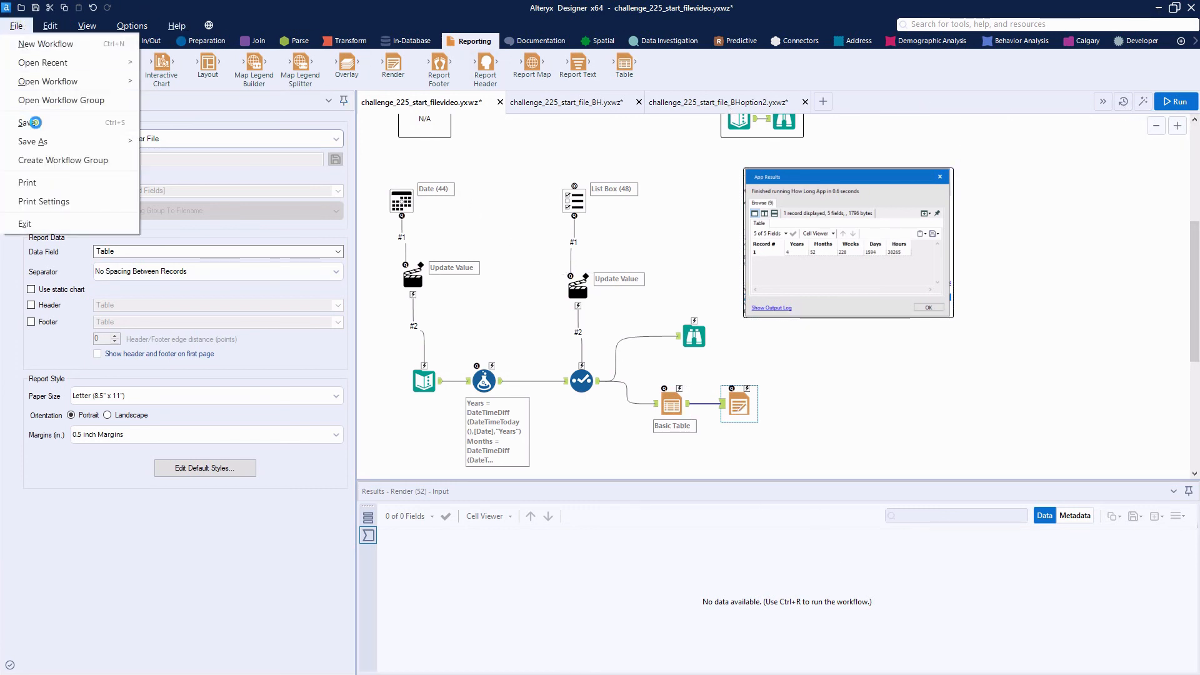
left_click(28, 119)
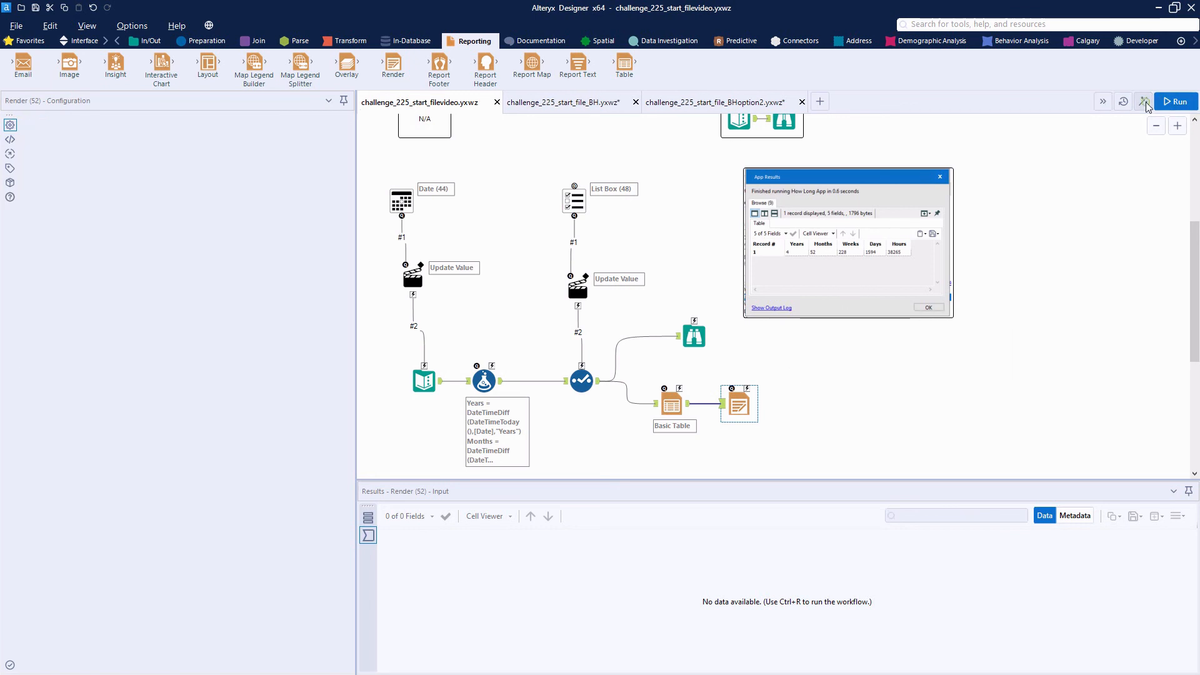
left_click_drag(1, 147, 561, 181)
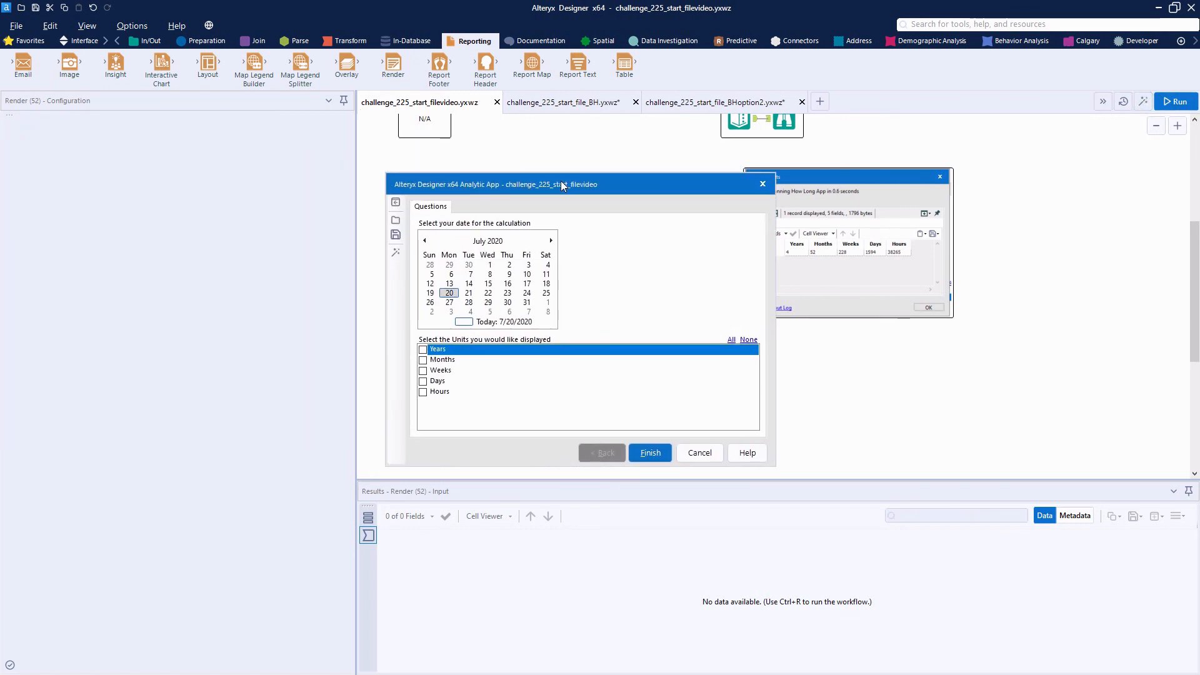
left_click(425, 240)
left_click(424, 240)
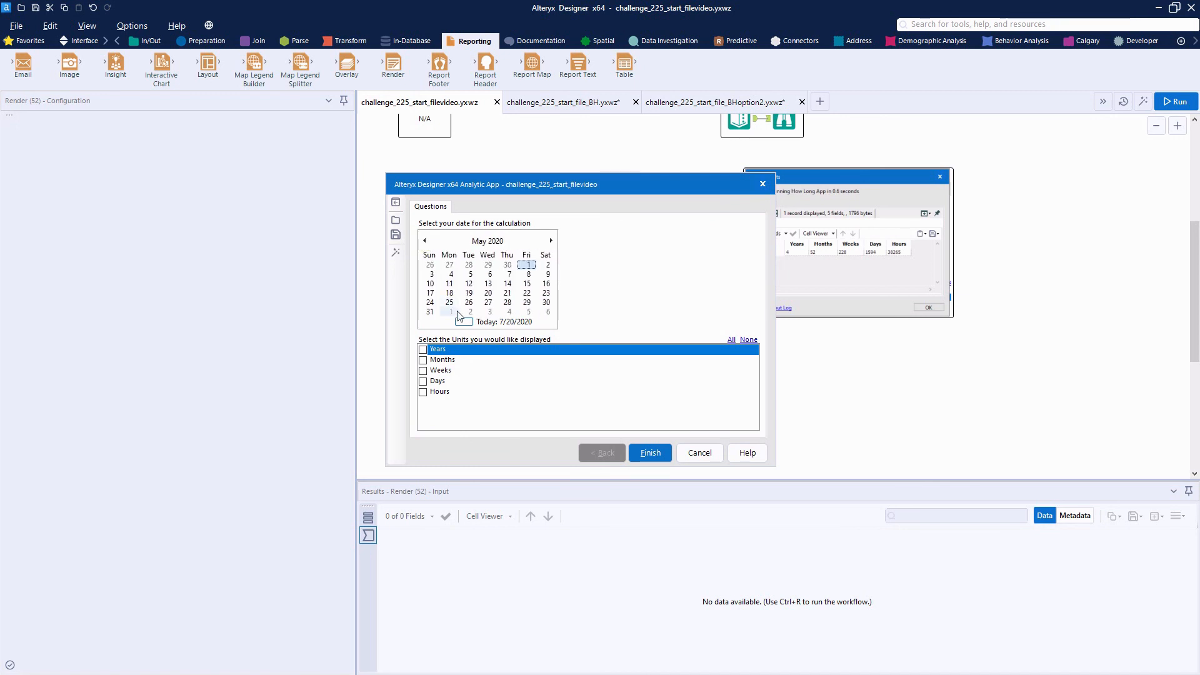
left_click(450, 274)
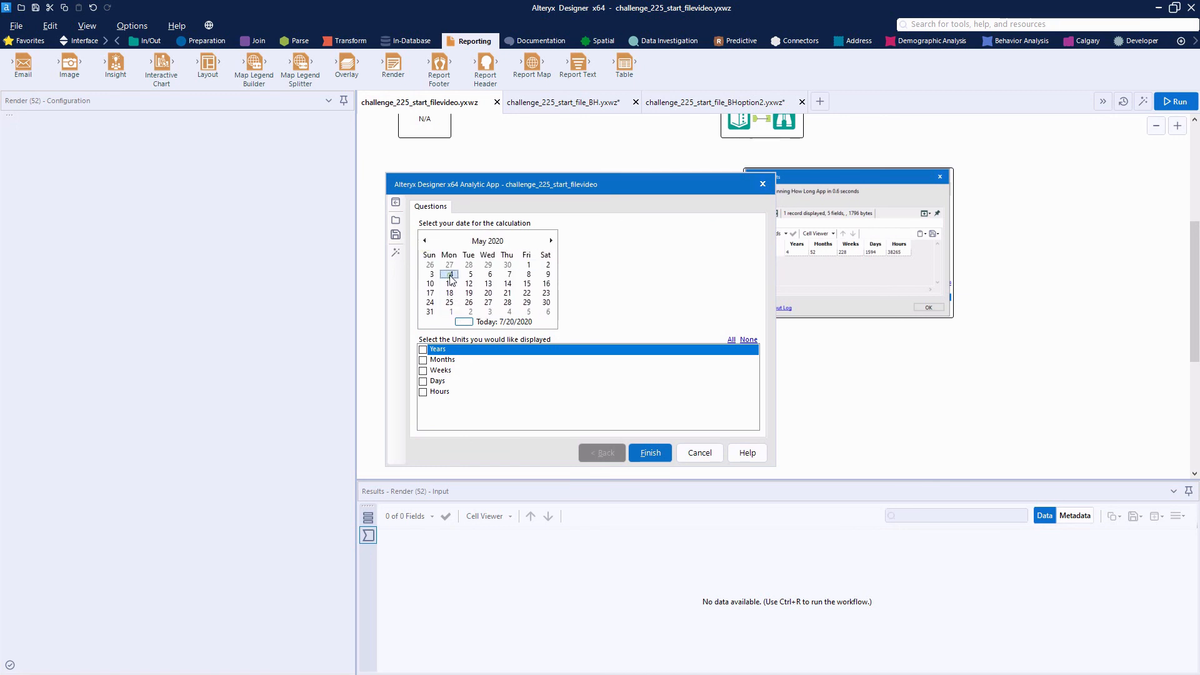
left_click(731, 341)
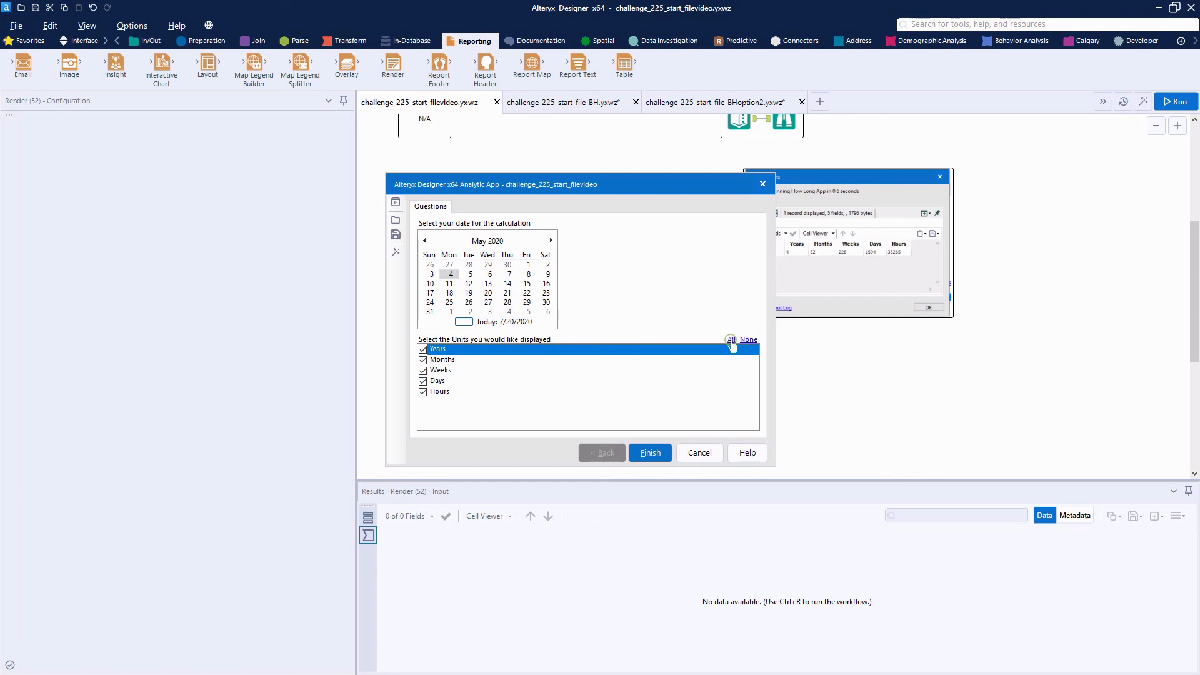
left_click(653, 453)
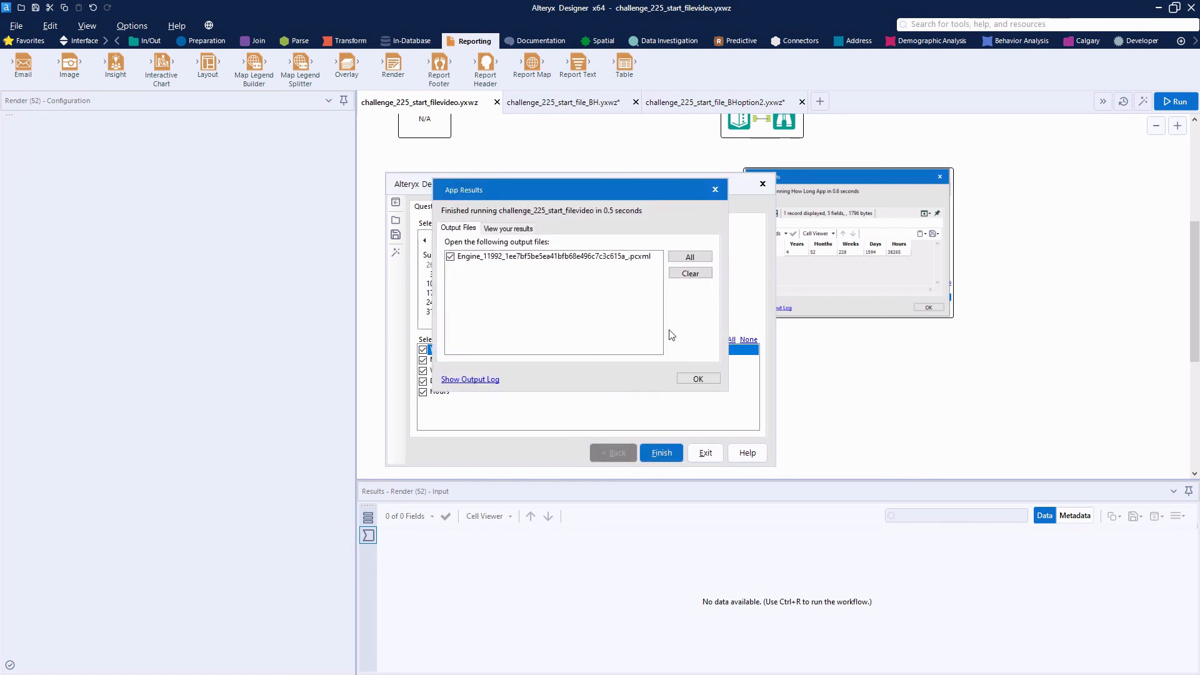
Check the "View your results" table, and rerun the app with the same answers to view its rendered output file
left_click(508, 229)
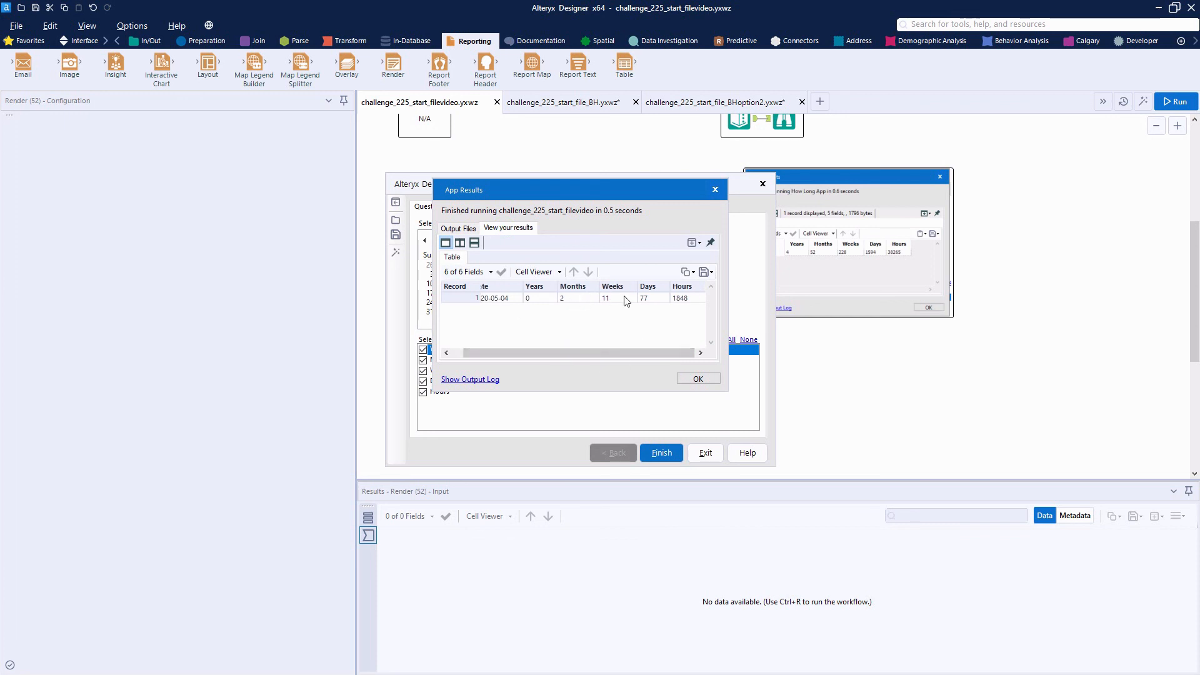
left_click(717, 190)
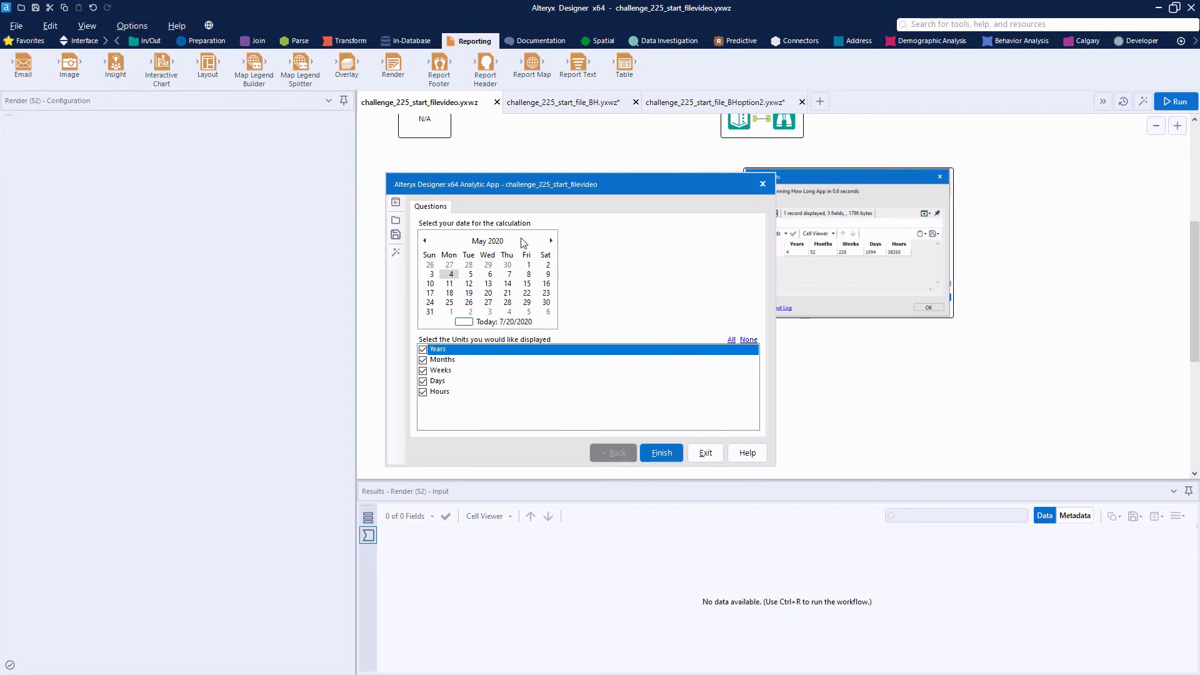
left_click(662, 453)
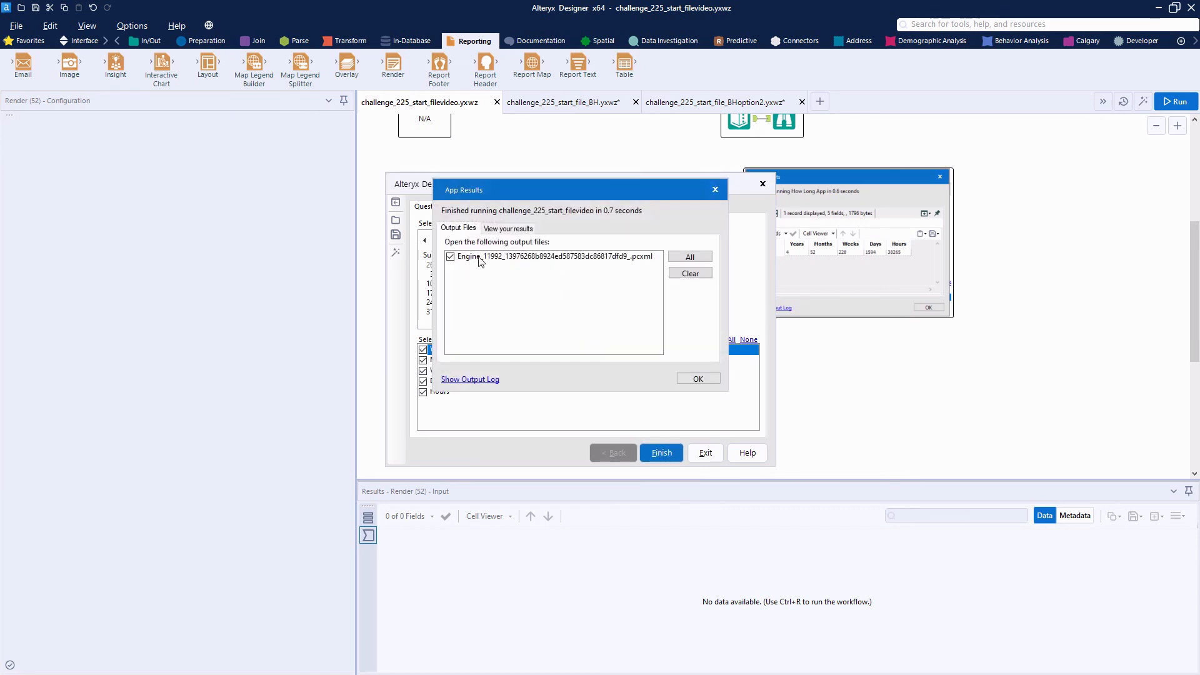
left_click(716, 380)
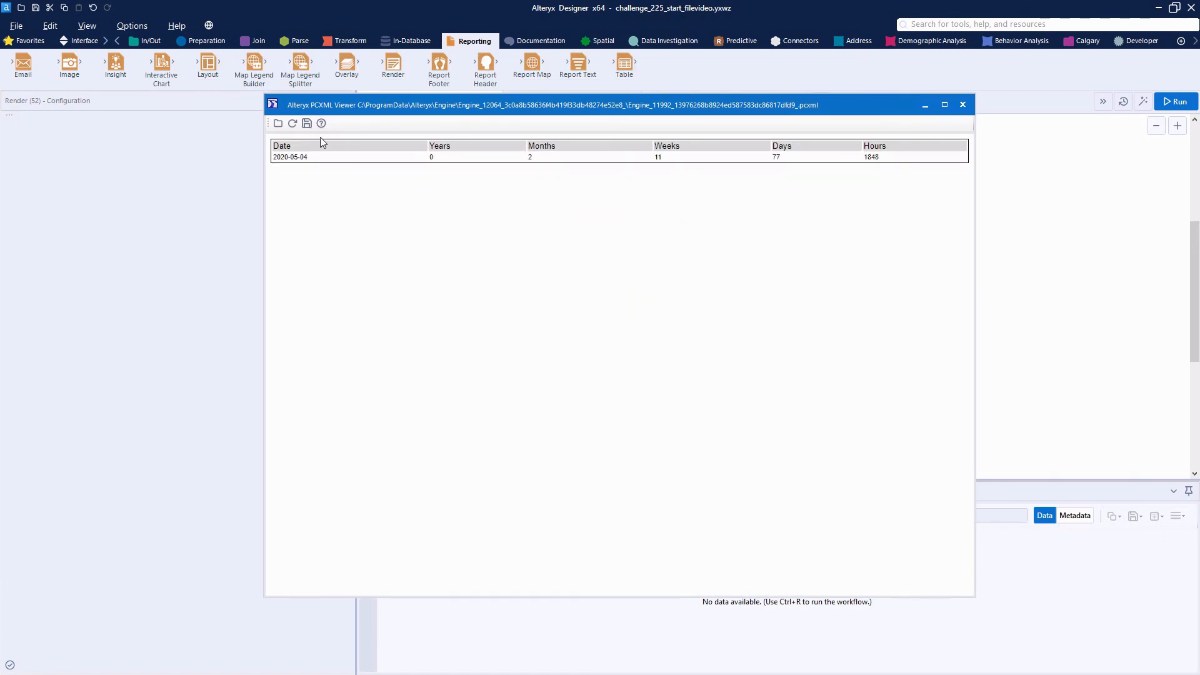
left_click(963, 105)
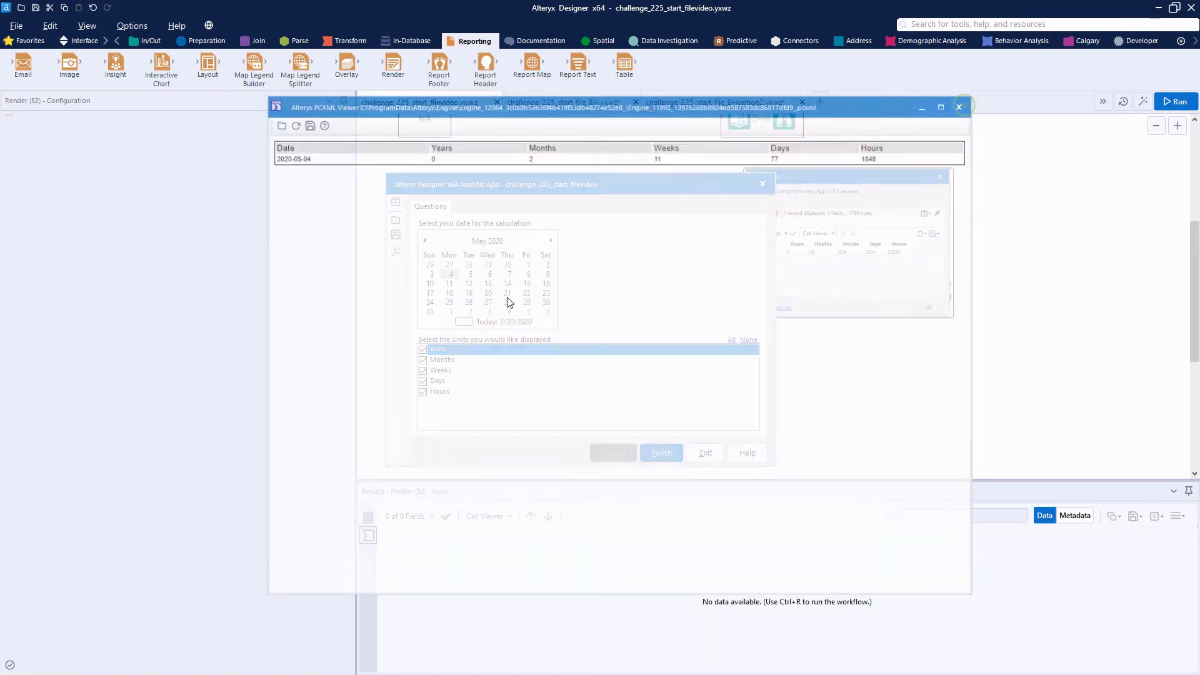